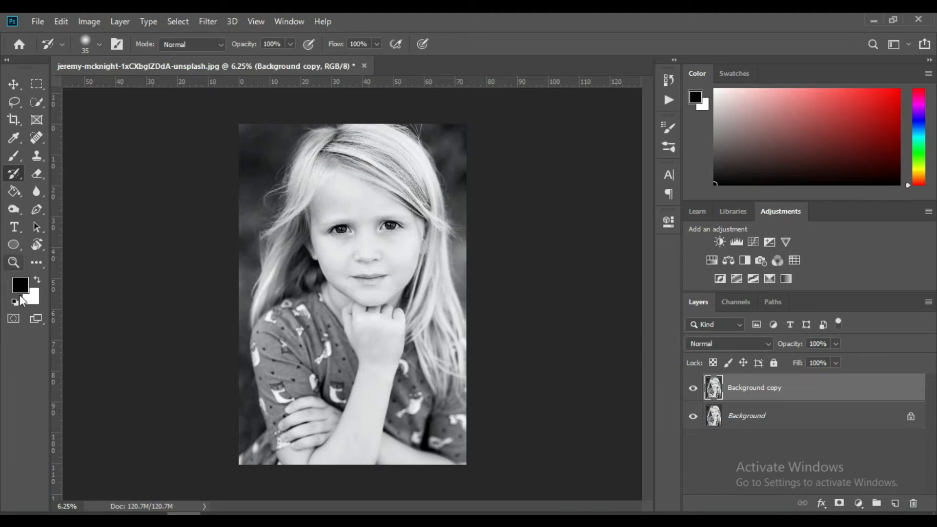
Enter Quick Mask mode and paint the girl's forehead and face with a black 400 px brush
key("x")
left_click(13, 156)
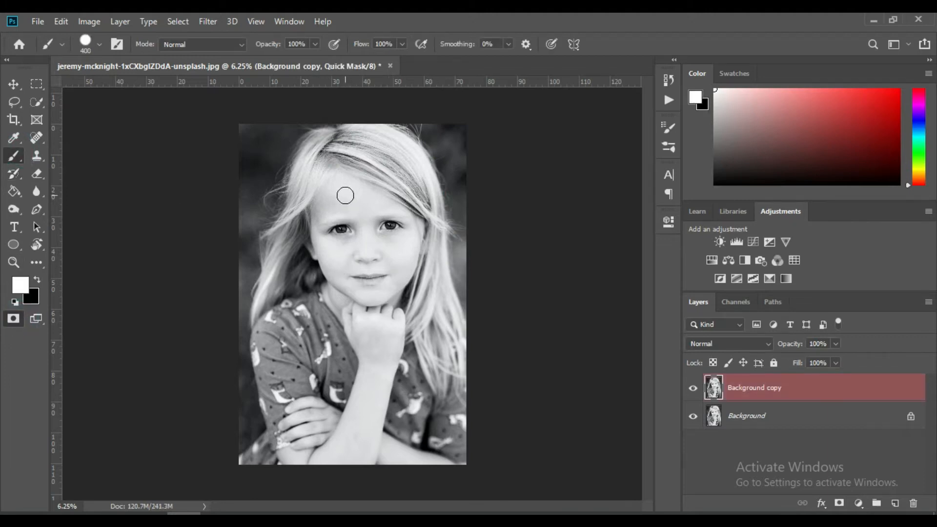
key("x")
left_click_drag(307, 227, 345, 207)
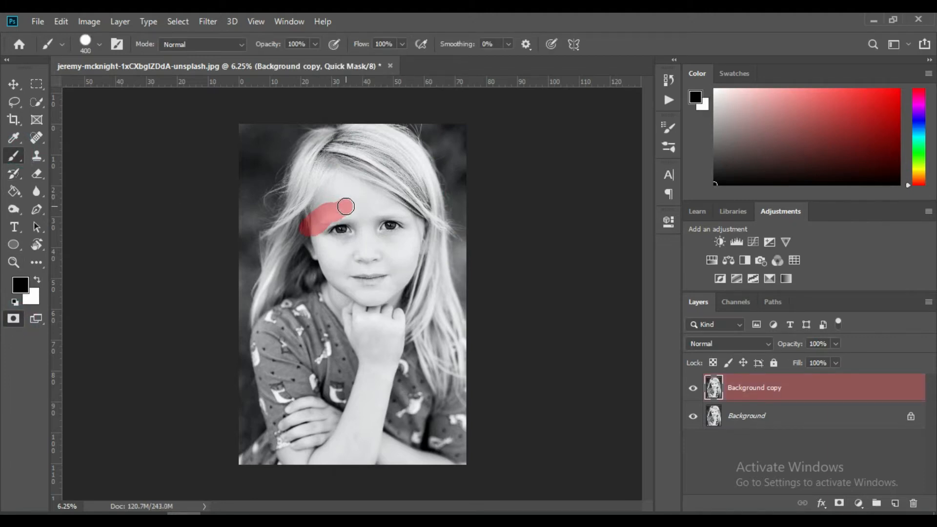
key("ctrl+plus")
left_click_drag(646, 299, 646, 242)
mouse_move(304, 272)
left_mouse_down()
mouse_move(331, 251)
mouse_move(320, 272)
mouse_move(360, 281)
mouse_move(368, 269)
mouse_move(434, 294)
mouse_move(408, 288)
mouse_move(387, 318)
mouse_move(395, 384)
mouse_move(409, 397)
mouse_move(380, 406)
mouse_move(438, 410)
mouse_move(441, 438)
mouse_move(412, 458)
mouse_move(349, 458)
mouse_move(332, 436)
mouse_move(349, 407)
mouse_move(366, 405)
mouse_move(326, 381)
mouse_move(352, 375)
mouse_move(372, 346)
mouse_move(334, 313)
mouse_move(298, 318)
mouse_move(277, 350)
mouse_move(319, 403)
mouse_move(313, 364)
mouse_move(326, 363)
mouse_move(298, 377)
mouse_move(323, 432)
mouse_move(281, 381)
mouse_move(321, 444)
mouse_move(400, 473)
mouse_move(391, 478)
mouse_move(431, 466)
mouse_move(449, 425)
mouse_move(458, 435)
mouse_move(473, 360)
mouse_move(468, 349)
mouse_move(423, 368)
mouse_move(413, 387)
mouse_move(402, 353)
mouse_move(422, 361)
mouse_move(477, 340)
mouse_move(443, 289)
mouse_move(461, 323)
mouse_move(412, 309)
mouse_move(403, 337)
mouse_move(419, 308)
left_mouse_up()
Reduce the brush to 150 px and fill in the face mask along the hairline, jaw and around the eyes
key("bracketleft")
key("bracketleft")
key("bracketleft")
key("bracketleft")
key("bracketleft")
mouse_move(399, 353)
left_mouse_down()
mouse_move(422, 345)
mouse_move(404, 344)
mouse_move(460, 333)
mouse_move(454, 314)
mouse_move(444, 315)
mouse_move(467, 345)
left_mouse_up()
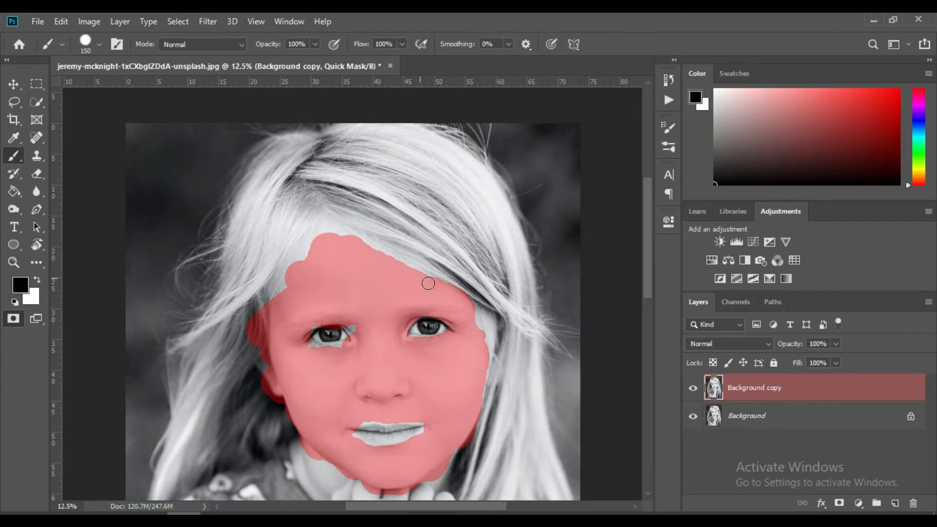
mouse_move(307, 267)
left_mouse_down()
mouse_move(294, 268)
mouse_move(277, 300)
left_mouse_up()
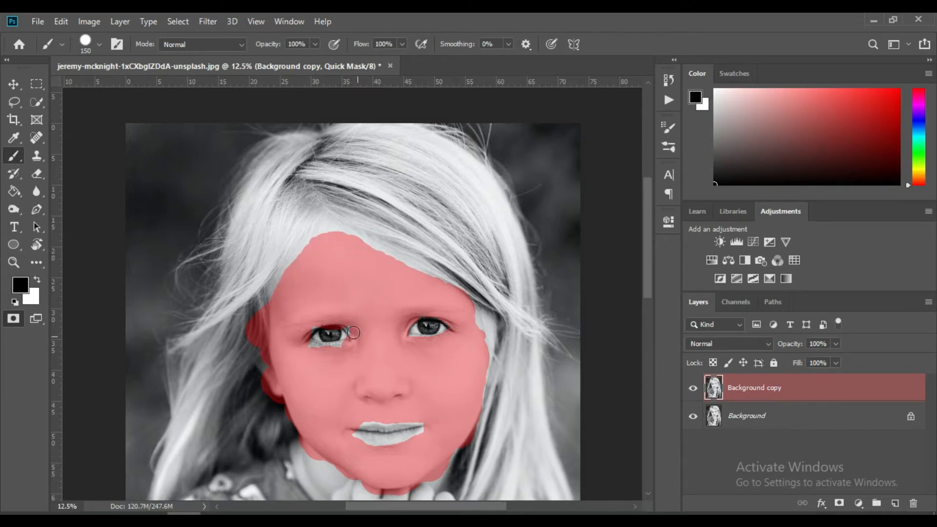
mouse_move(331, 314)
left_mouse_down()
mouse_move(298, 343)
mouse_move(350, 351)
left_mouse_up()
Paint the Quick Mask over the lips, neck, the hand under the chin and the upright forearm
left_click_drag(646, 262, 645, 354)
left_click_drag(447, 200, 424, 274)
left_click_drag(414, 239, 406, 291)
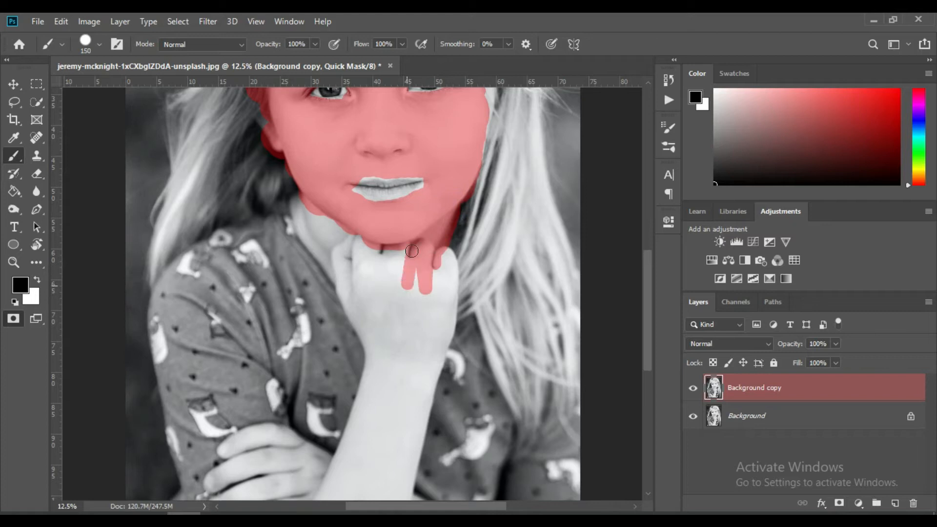
mouse_move(418, 189)
left_mouse_down()
mouse_move(399, 188)
mouse_move(387, 212)
mouse_move(402, 172)
mouse_move(354, 199)
mouse_move(359, 252)
mouse_move(304, 221)
mouse_move(296, 206)
mouse_move(320, 247)
mouse_move(300, 227)
mouse_move(343, 277)
mouse_move(327, 263)
mouse_move(339, 261)
mouse_move(341, 239)
mouse_move(324, 233)
mouse_move(326, 263)
mouse_move(367, 238)
mouse_move(366, 282)
mouse_move(347, 304)
mouse_move(358, 328)
mouse_move(382, 279)
mouse_move(382, 295)
mouse_move(391, 293)
mouse_move(389, 240)
mouse_move(374, 304)
mouse_move(410, 320)
mouse_move(437, 269)
mouse_move(437, 327)
mouse_move(439, 258)
mouse_move(416, 360)
mouse_move(412, 437)
mouse_move(402, 427)
mouse_move(411, 356)
mouse_move(386, 363)
mouse_move(348, 469)
mouse_move(317, 506)
mouse_move(401, 487)
left_mouse_up()
Enlarge the brush to 500 px and mask the lower forearm, the elbow area and part of the folded hand
key("bracketright")
key("bracketright")
key("bracketright")
key("bracketright")
key("bracketright")
key("bracketright")
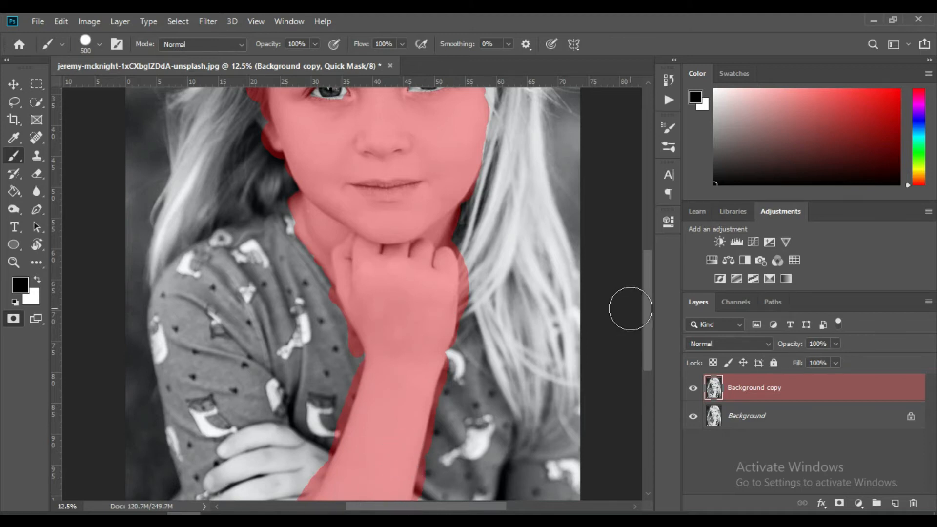
left_click_drag(649, 304, 649, 347)
mouse_move(428, 365)
left_mouse_down()
mouse_move(407, 386)
mouse_move(226, 385)
left_mouse_up()
mouse_move(371, 398)
left_mouse_down()
mouse_move(404, 369)
mouse_move(435, 391)
mouse_move(431, 371)
mouse_move(468, 401)
mouse_move(444, 377)
mouse_move(555, 419)
mouse_move(477, 408)
mouse_move(361, 370)
mouse_move(297, 306)
mouse_move(306, 308)
mouse_move(287, 300)
left_mouse_up()
Reduce the brush to 125 px and mask the rest of the folded arm and the fingers of the resting hand
key("bracketleft")
key("bracketleft")
key("bracketleft")
key("bracketleft")
mouse_move(524, 378)
left_mouse_down()
mouse_move(490, 378)
mouse_move(569, 410)
mouse_move(582, 406)
mouse_move(394, 373)
mouse_move(334, 347)
mouse_move(303, 316)
mouse_move(272, 332)
mouse_move(330, 332)
mouse_move(288, 356)
mouse_move(273, 390)
mouse_move(271, 374)
mouse_move(292, 359)
mouse_move(235, 365)
mouse_move(247, 372)
mouse_move(198, 388)
left_mouse_up()
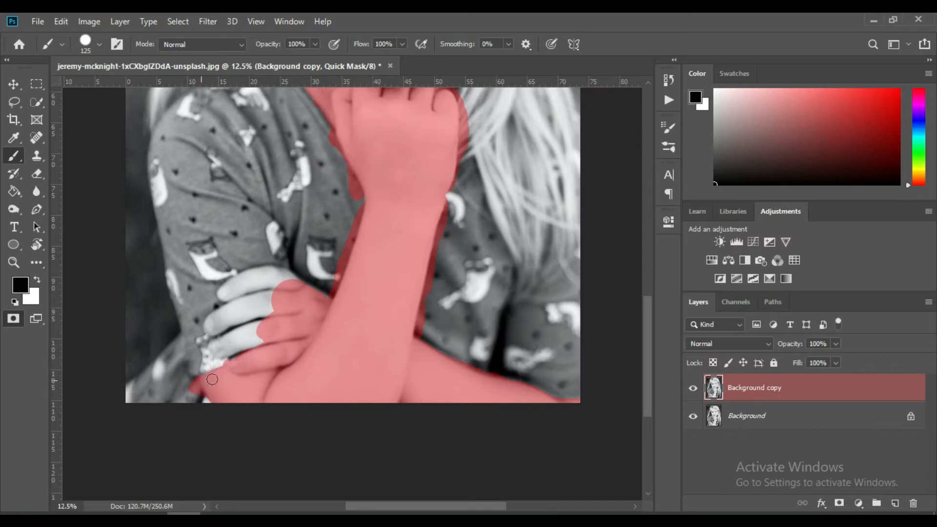
mouse_move(261, 340)
left_mouse_down()
mouse_move(215, 351)
mouse_move(288, 312)
mouse_move(212, 330)
mouse_move(228, 311)
mouse_move(209, 332)
mouse_move(202, 318)
mouse_move(281, 297)
mouse_move(246, 315)
mouse_move(265, 304)
mouse_move(244, 335)
mouse_move(231, 288)
mouse_move(219, 299)
mouse_move(224, 288)
mouse_move(274, 295)
mouse_move(272, 275)
mouse_move(259, 273)
mouse_move(268, 268)
mouse_move(332, 297)
left_mouse_up()
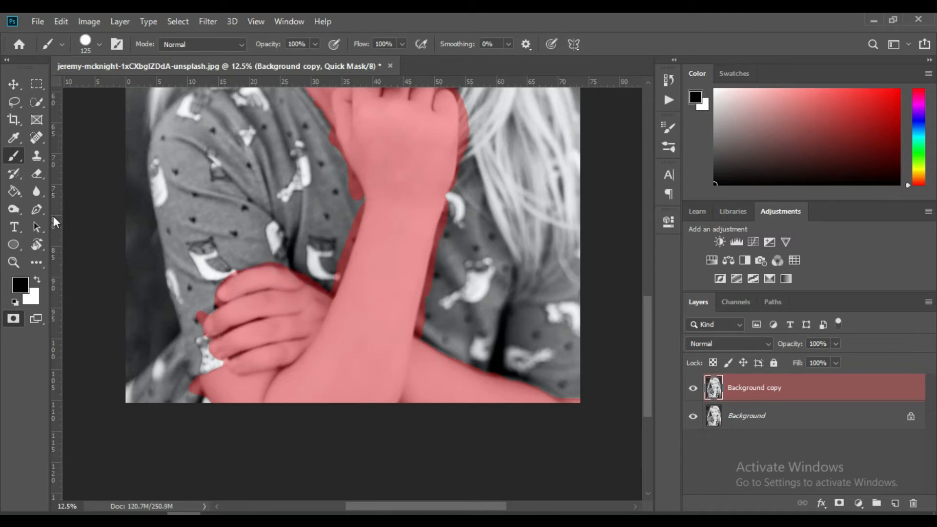
Erase the mask spill around the folded hand and retouch its upper edge with a 70 px brush
left_click(37, 173)
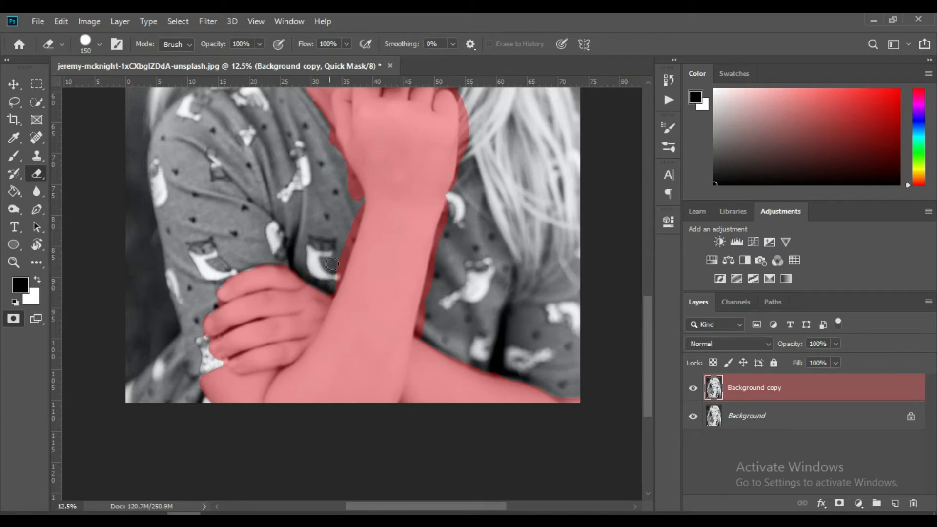
left_click(330, 295)
left_click(9, 160)
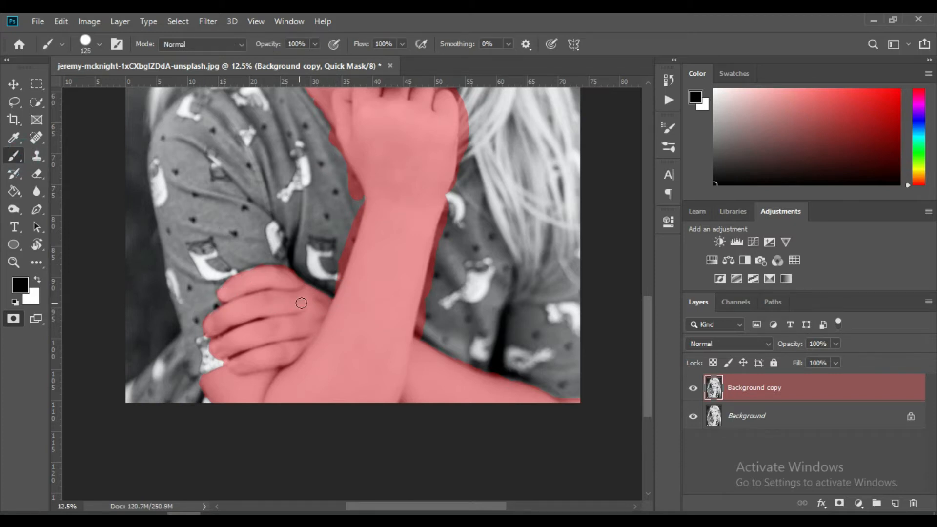
key("bracketleft")
key("bracketleft")
key("bracketleft")
key("bracketleft")
left_click_drag(300, 280, 327, 299)
left_click_drag(244, 270, 256, 268)
Erase the mask spill along both edges of the upright forearm with an 80 px eraser and repaint the gap at the wrist
left_click(41, 169)
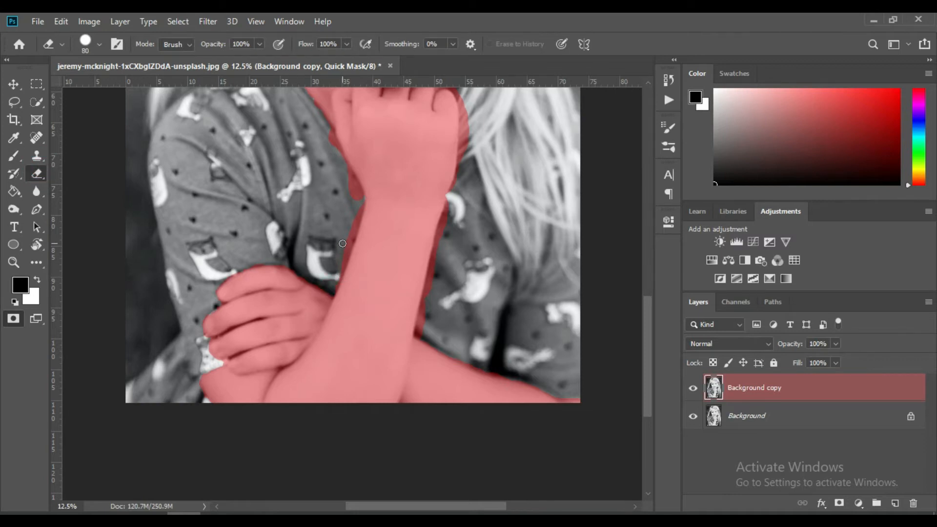
mouse_move(345, 240)
left_mouse_down()
mouse_move(360, 210)
mouse_move(349, 233)
left_mouse_up()
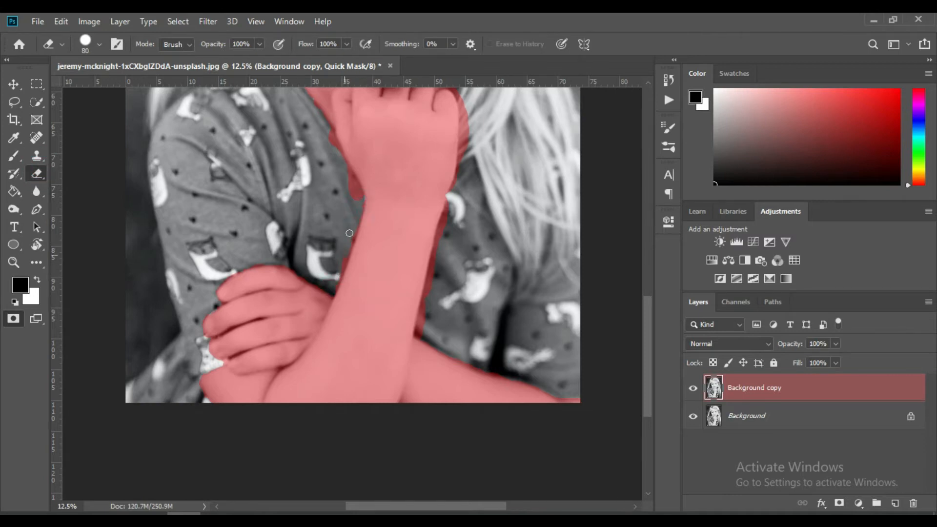
left_click(14, 156)
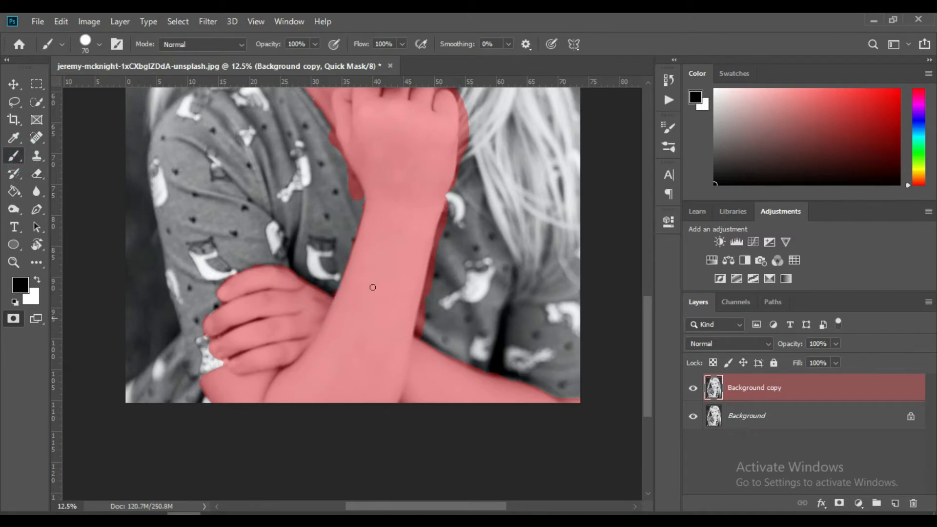
mouse_move(649, 337)
left_mouse_down()
mouse_move(648, 323)
mouse_move(649, 335)
left_mouse_up()
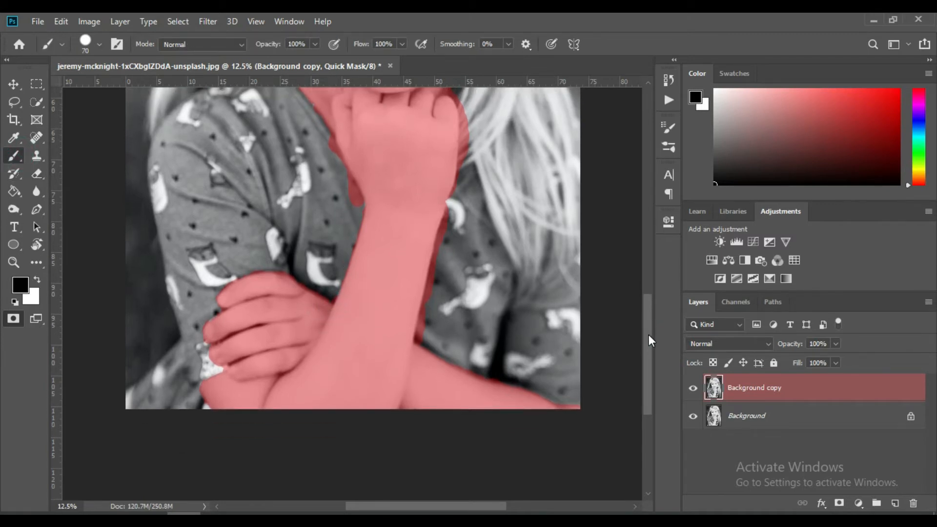
left_click(420, 334)
key("e")
left_click(428, 338)
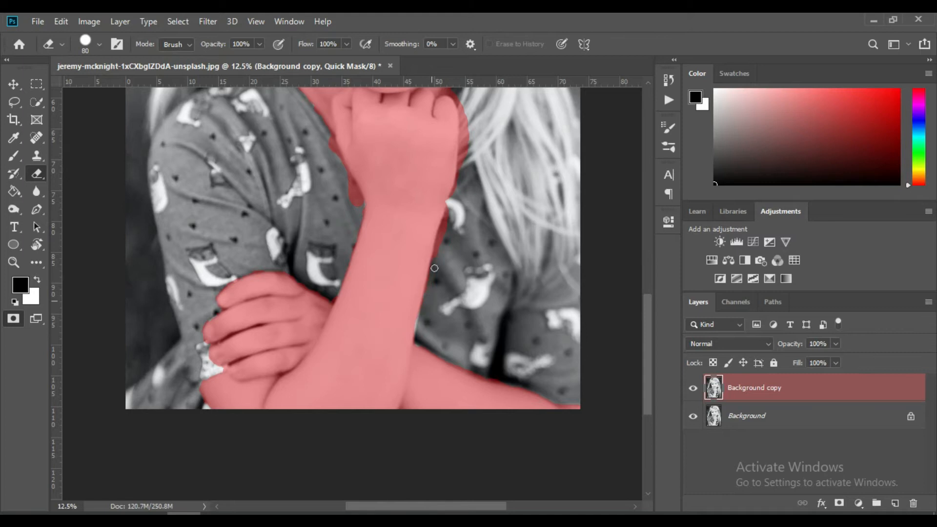
left_click_drag(436, 254, 443, 218)
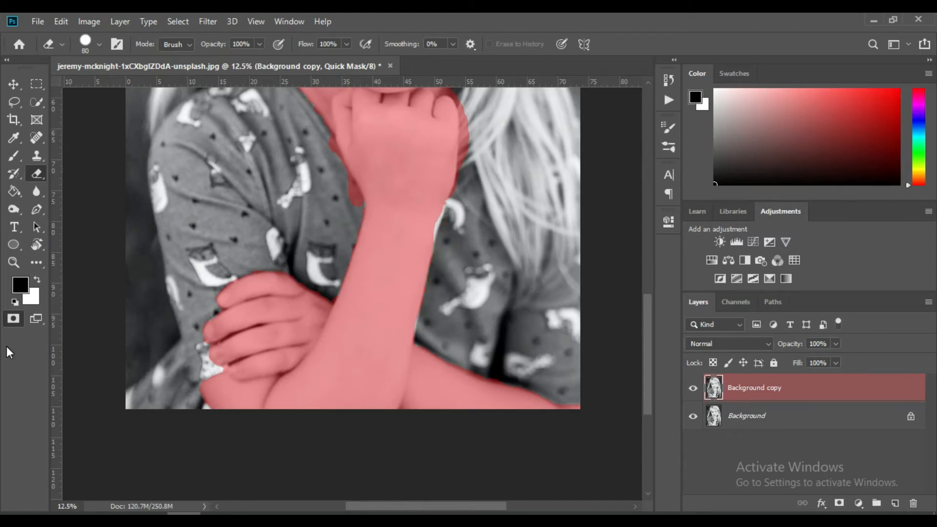
left_click(14, 155)
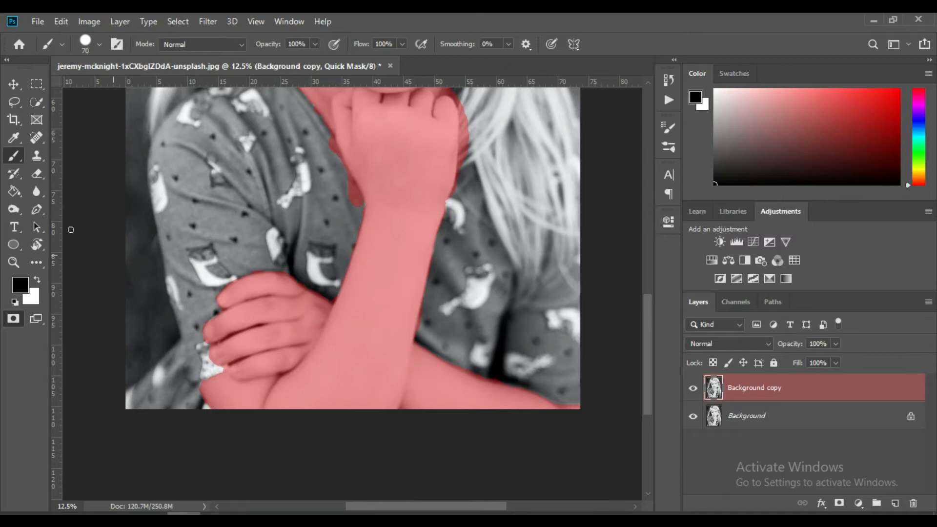
Erase the mask spill around the hand under the chin and beside the neck
left_click(40, 174)
scroll(645, 313, "up", 5)
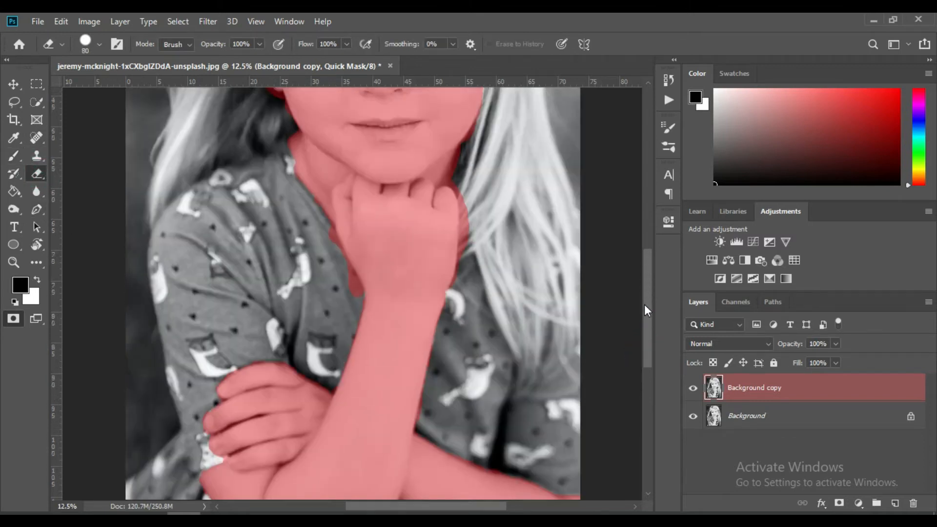
left_click_drag(363, 375, 353, 354)
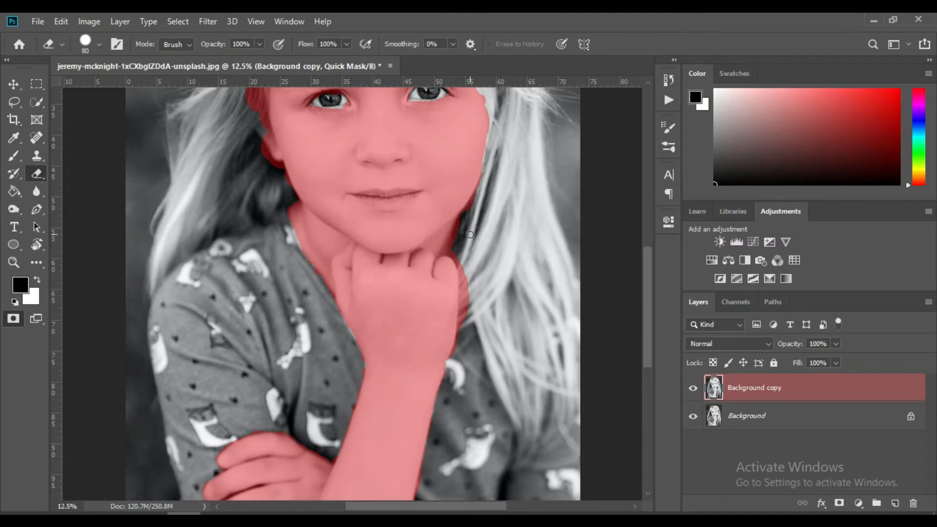
mouse_move(460, 220)
left_mouse_down()
mouse_move(457, 266)
mouse_move(462, 253)
left_mouse_up()
left_click_drag(464, 296, 458, 353)
Clean the mask off the hair beside the temple and ear, enlarging the eraser to 200 px
left_click(14, 156)
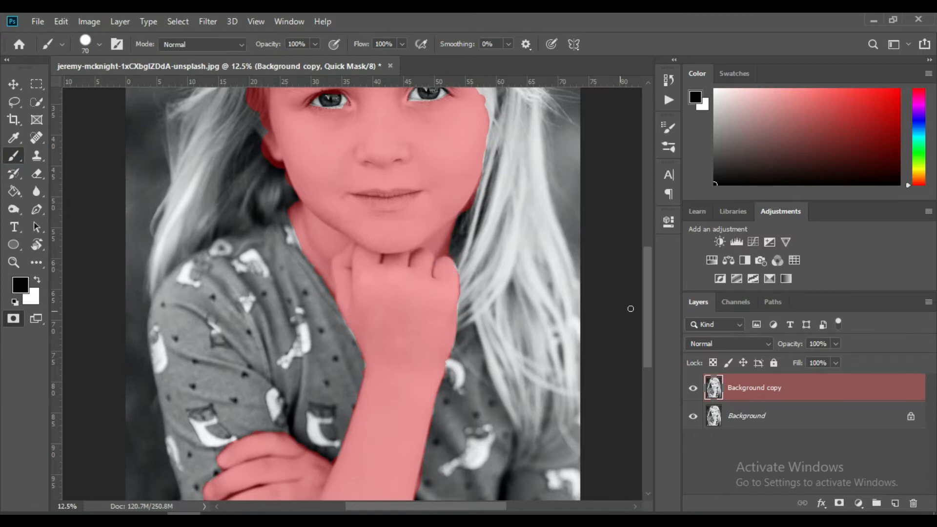
left_click_drag(648, 269, 646, 224)
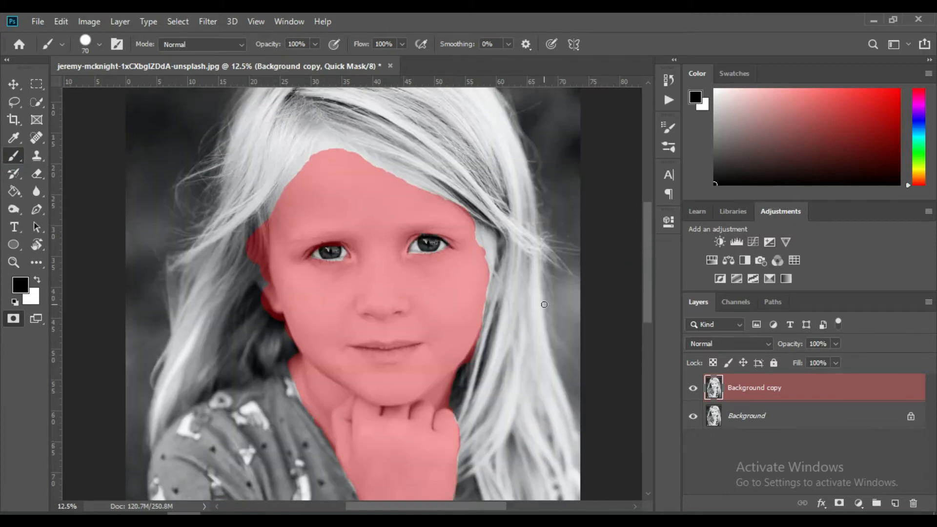
mouse_move(250, 259)
left_mouse_down()
mouse_move(256, 211)
mouse_move(256, 251)
mouse_move(248, 212)
mouse_move(258, 282)
mouse_move(259, 225)
left_mouse_up()
left_click(36, 174)
key("bracketright")
key("bracketright")
key("bracketright")
key("bracketright")
key("bracketright")
key("bracketright")
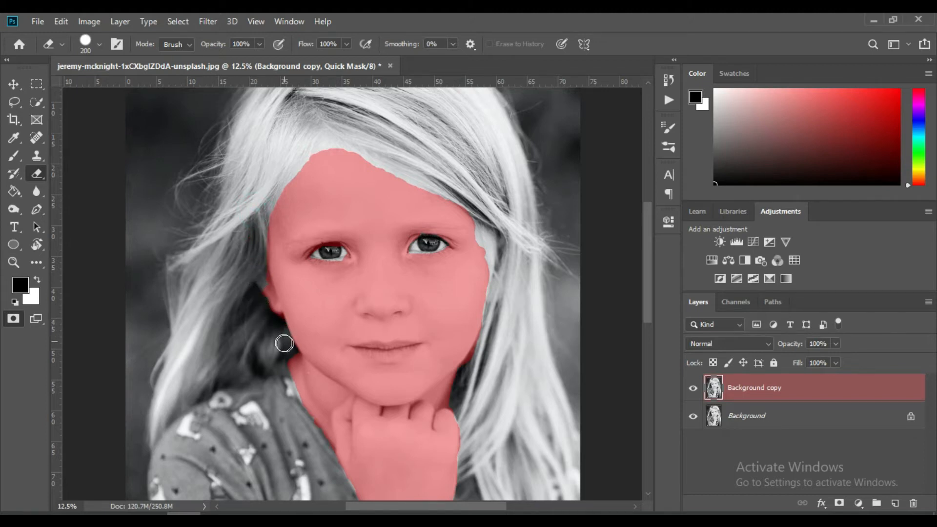
Erase the mask around the girl's right eye with an 80 px eraser and repaint the skin around both eyes at 175 px
key("bracketleft")
key("bracketleft")
key("bracketleft")
key("bracketleft")
key("bracketleft")
key("bracketleft")
mouse_move(315, 255)
left_mouse_down()
mouse_move(334, 262)
mouse_move(311, 257)
mouse_move(343, 235)
left_mouse_up()
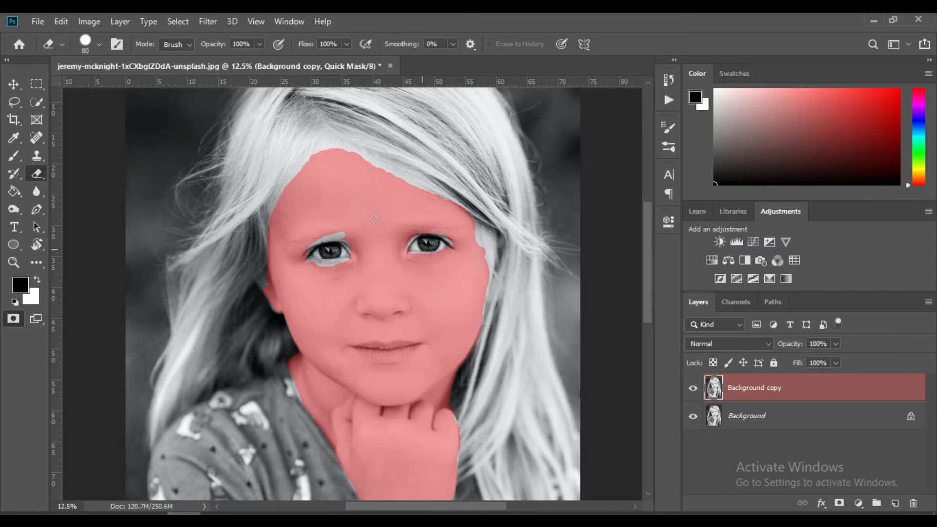
left_click(14, 155)
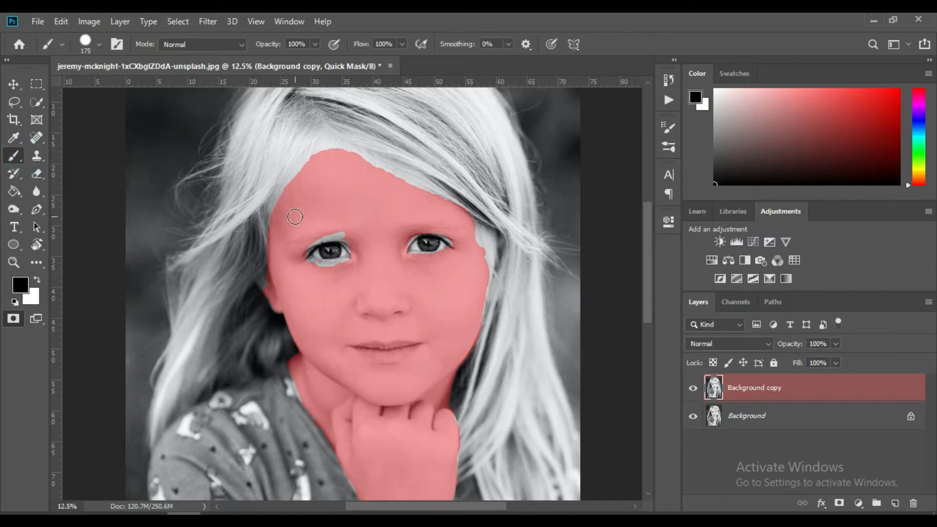
mouse_move(341, 231)
left_mouse_down()
mouse_move(303, 250)
mouse_move(333, 230)
left_mouse_up()
mouse_move(329, 268)
left_mouse_down()
mouse_move(312, 266)
mouse_move(350, 264)
left_mouse_up()
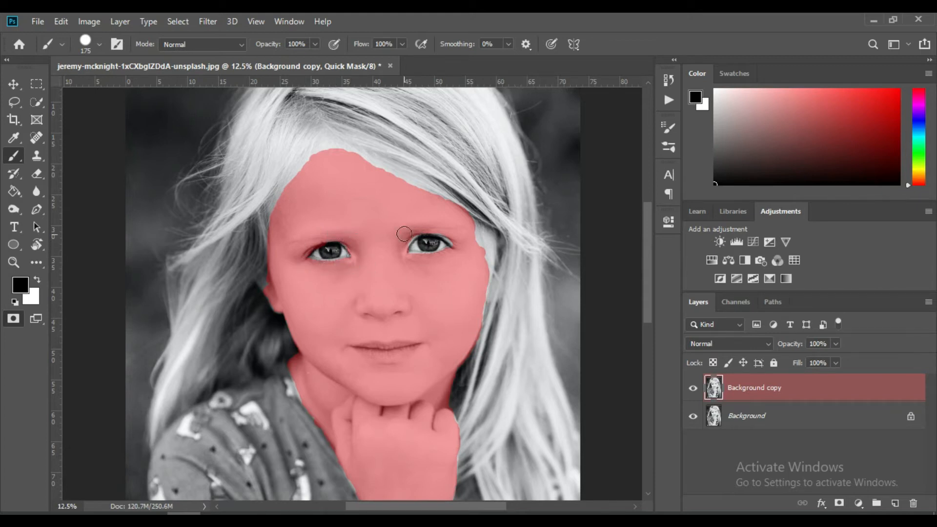
mouse_move(441, 225)
left_mouse_down()
mouse_move(466, 245)
mouse_move(438, 261)
mouse_move(415, 259)
left_mouse_up()
Erase the mask from the whites and irises of both eyes and repaint the skin below the girl's left eye
left_click(36, 173)
key("ctrl+plus")
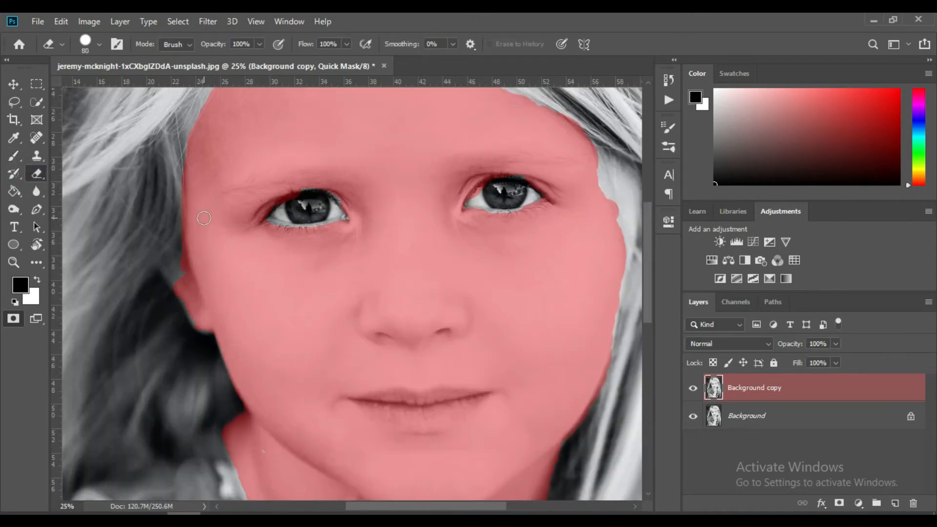
left_click_drag(276, 207, 279, 213)
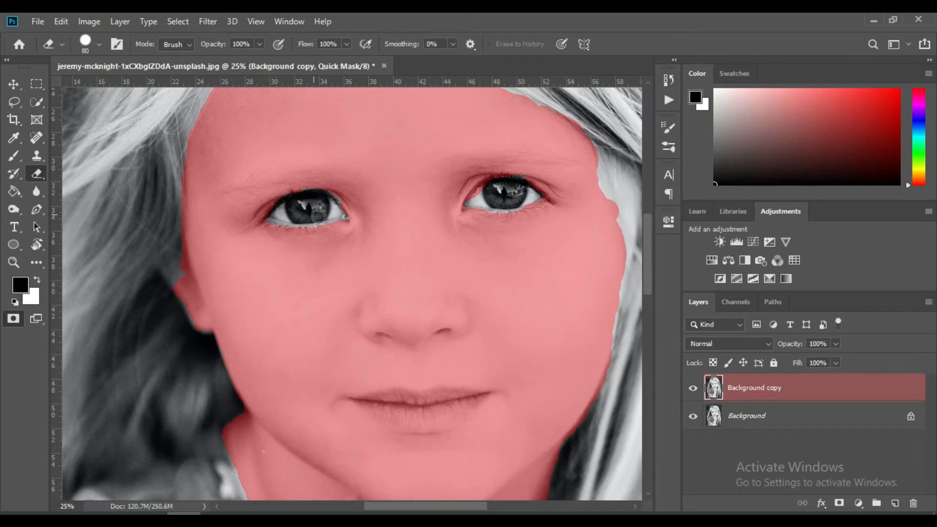
mouse_move(476, 199)
left_mouse_down()
mouse_move(489, 184)
mouse_move(516, 182)
mouse_move(534, 195)
left_mouse_up()
mouse_move(476, 196)
left_mouse_down()
mouse_move(535, 193)
mouse_move(482, 215)
left_mouse_up()
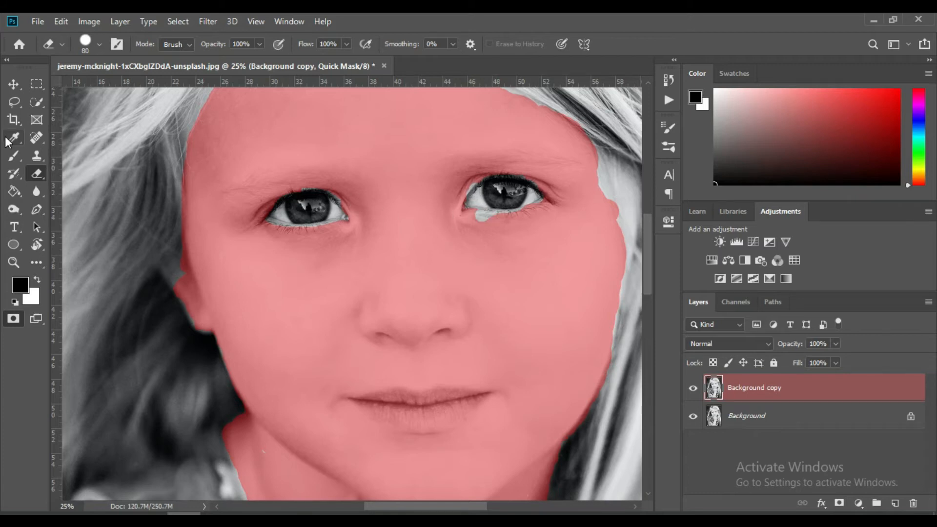
left_click(14, 156)
left_click_drag(476, 237, 484, 215)
Reduce the brush to 90 px and extend the mask along the earlobe and the adjoining jaw edge
key("bracketleft")
key("bracketleft")
key("bracketleft")
key("bracketleft")
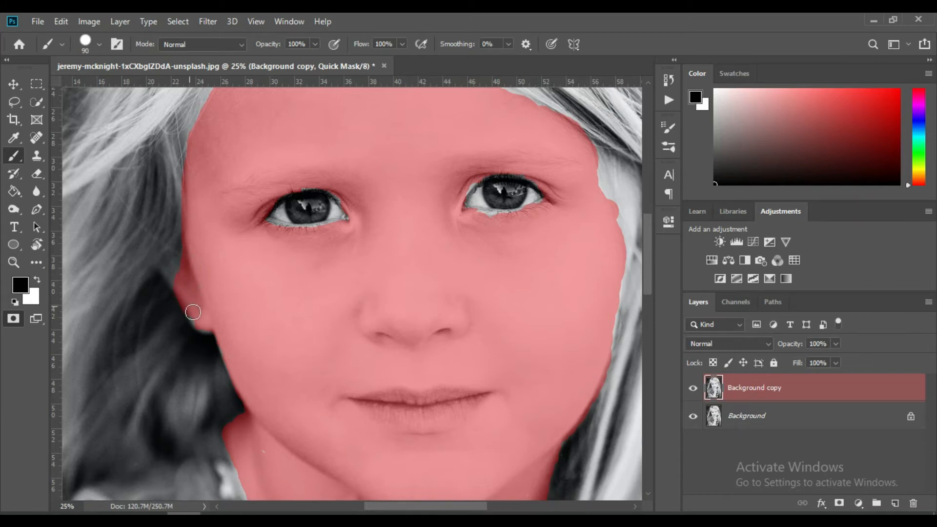
left_click_drag(198, 321, 226, 347)
Extend the mask along the edge of the girl's left cheek and erase the spill onto the hair
key("ctrl+minus")
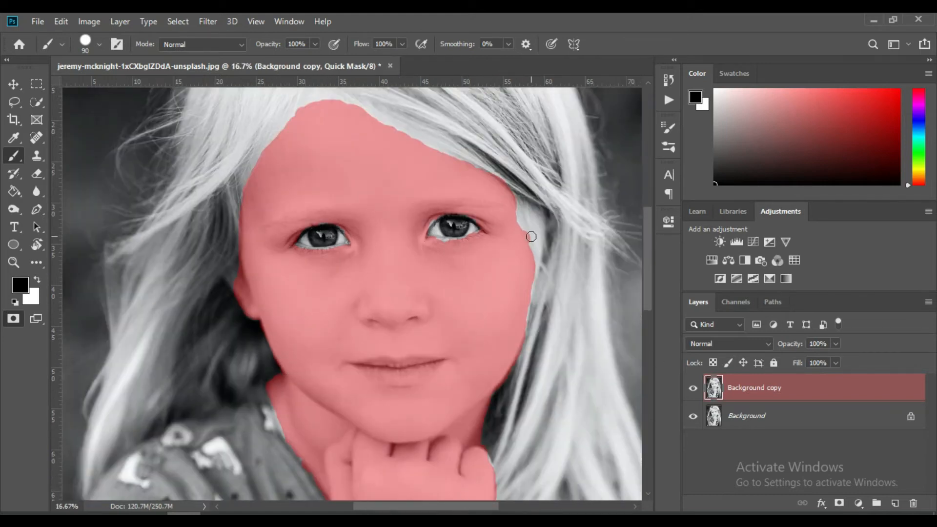
mouse_move(515, 200)
left_mouse_down()
mouse_move(534, 293)
mouse_move(522, 357)
left_mouse_up()
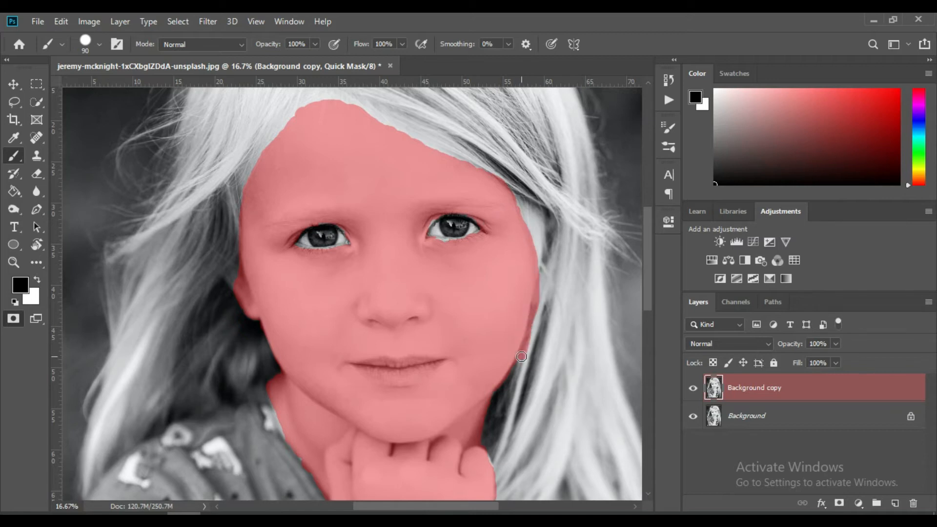
left_click(37, 173)
left_click_drag(540, 286, 521, 370)
left_click_drag(536, 306, 520, 357)
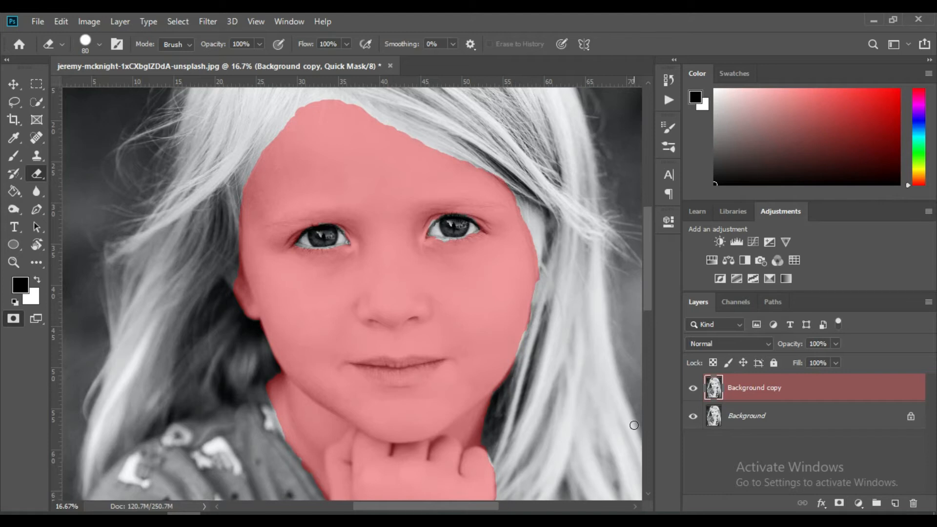
Exit Quick Mask mode, inverting the selection to cover the skin, and hide the Background layer
key("ctrl+minus")
key("ctrl+minus")
left_click(15, 319)
left_click(36, 102)
right_click(260, 233)
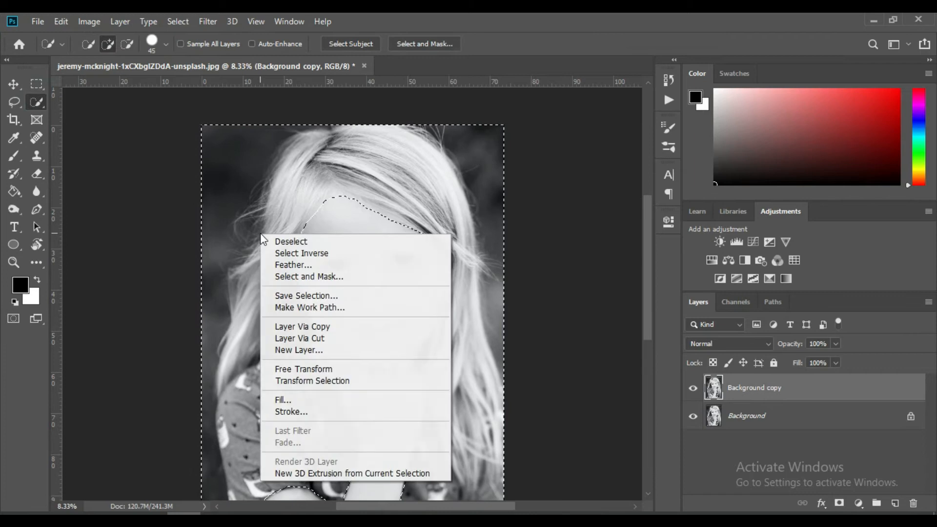
left_click(335, 254)
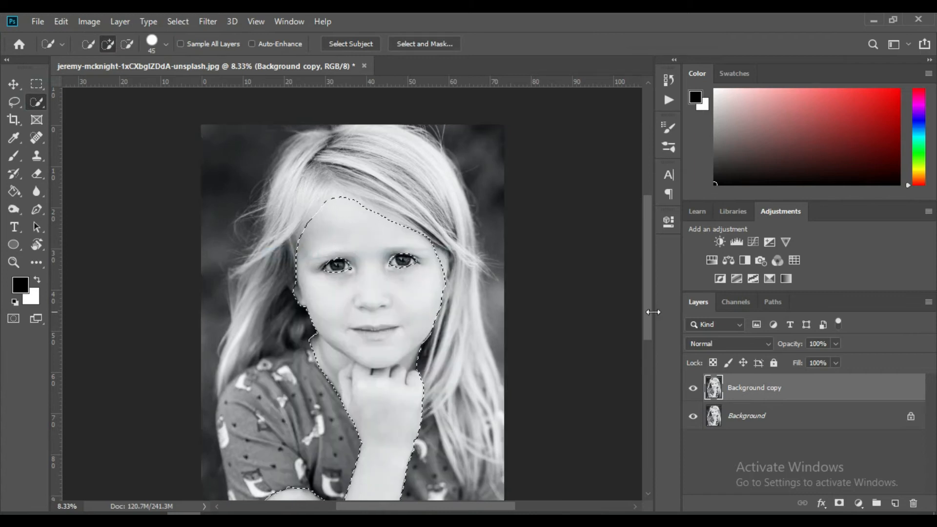
left_click(693, 416)
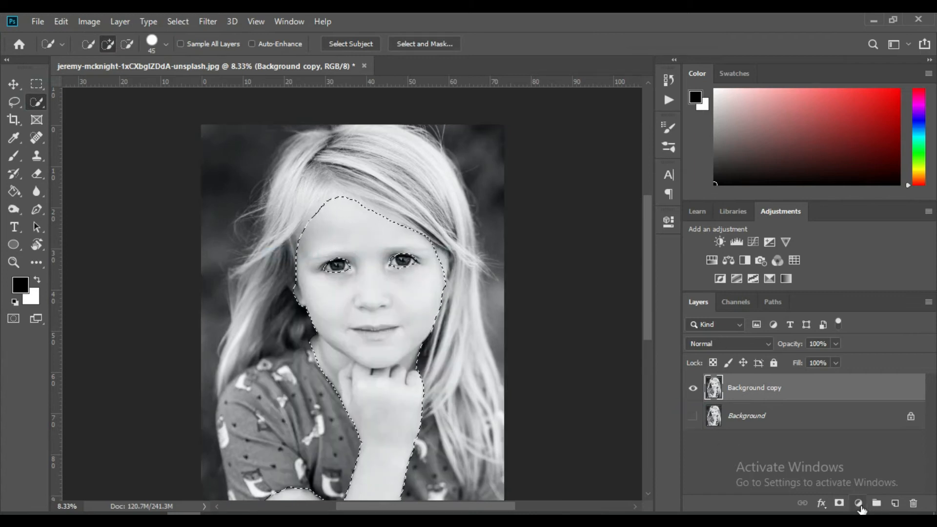
Add a Hue/Saturation adjustment layer on the skin selection, enable Colorize, and tune hue and saturation to a warm skin tone
left_click(860, 503)
left_click(813, 374)
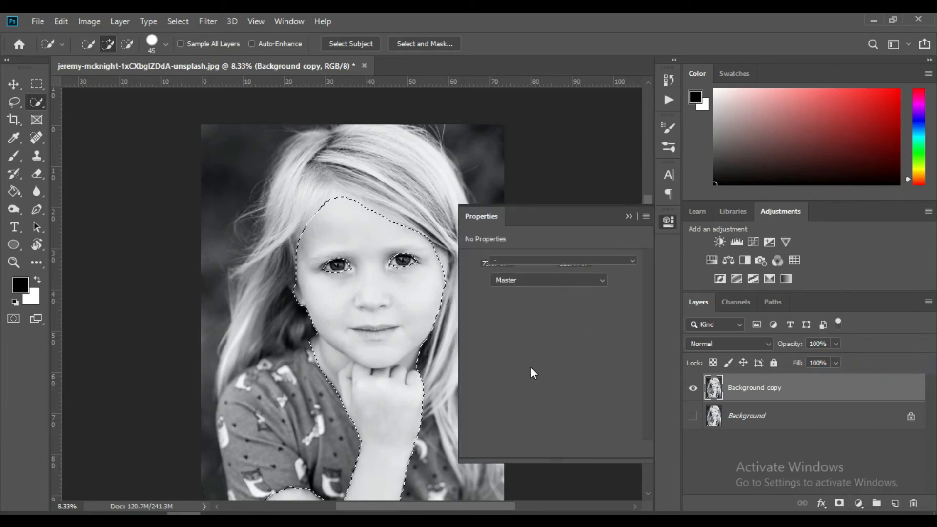
left_click(539, 385)
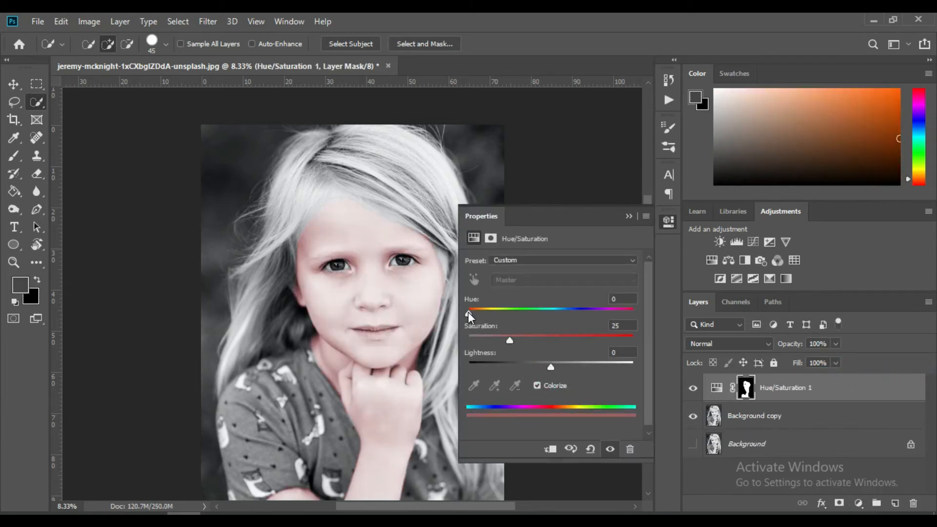
left_click_drag(468, 315, 478, 316)
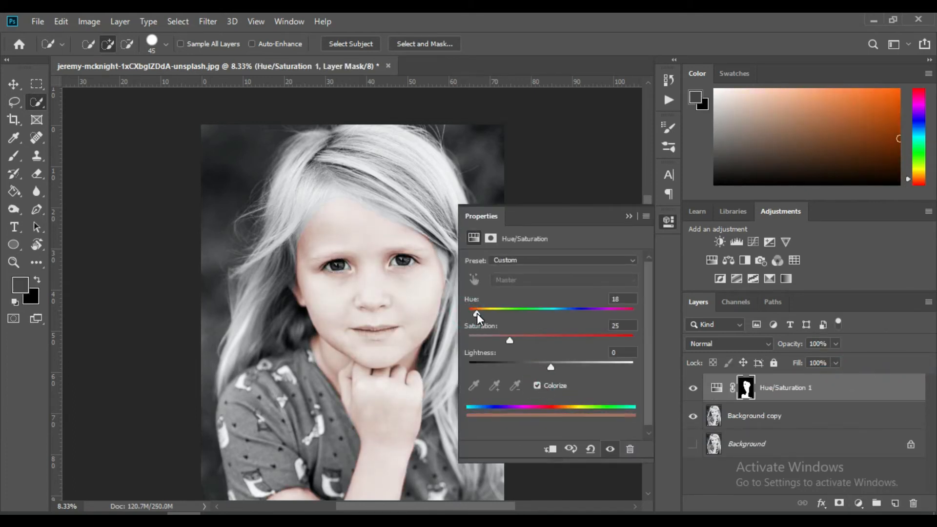
left_click_drag(476, 313, 474, 314)
left_click_drag(511, 340, 551, 367)
left_click(629, 216)
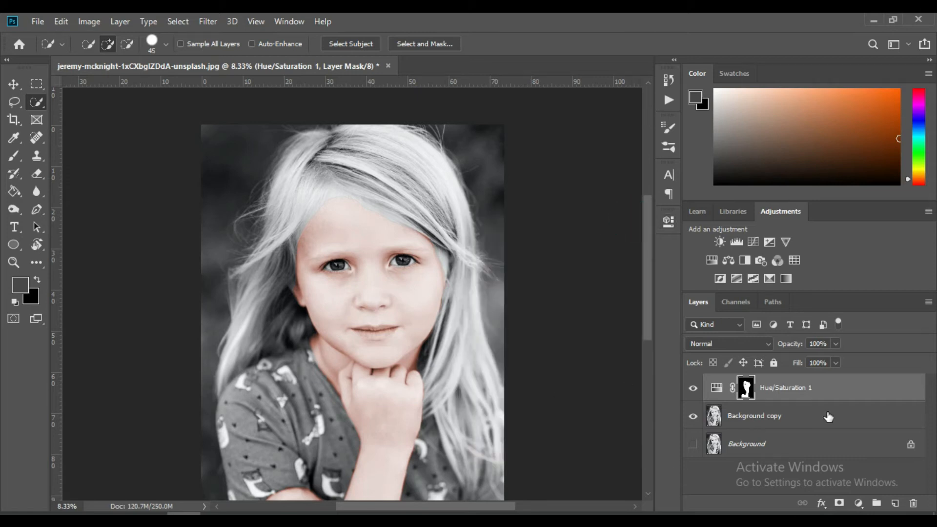
Add a new empty layer above the Hue/Saturation adjustment, reset the colours to default, and activate the Brush tool
left_click(859, 503)
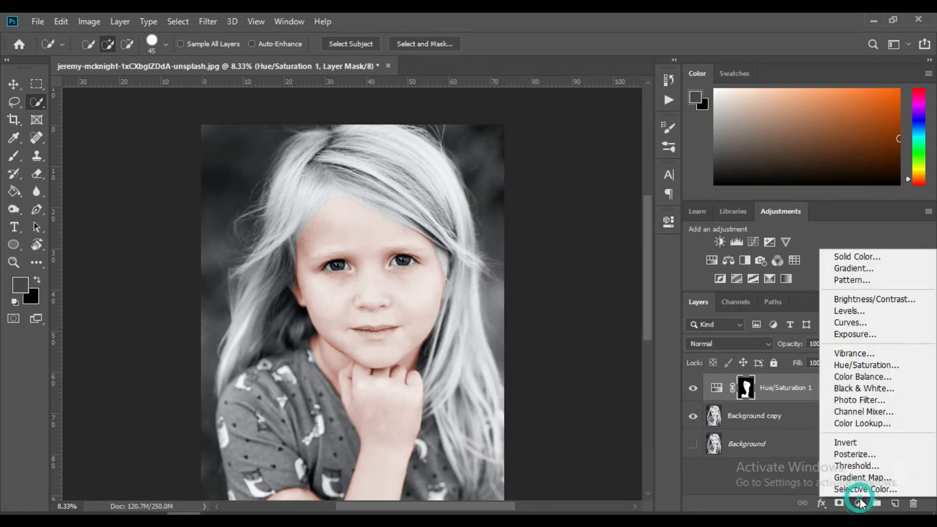
left_click(741, 503)
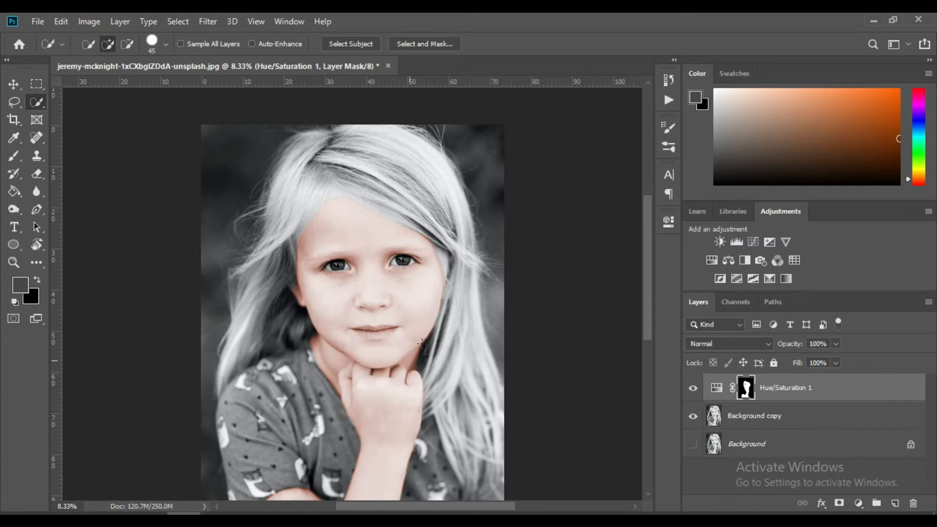
left_click(895, 503)
key("d")
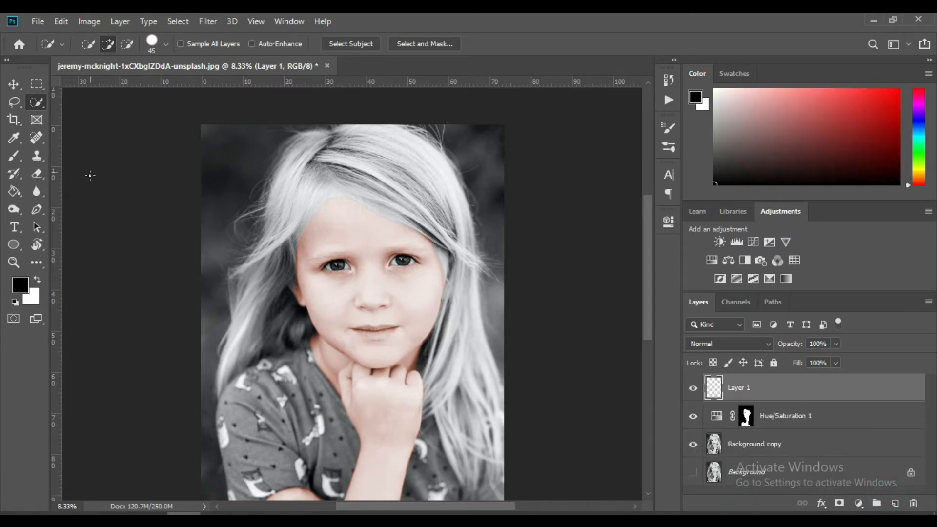
left_click(13, 156)
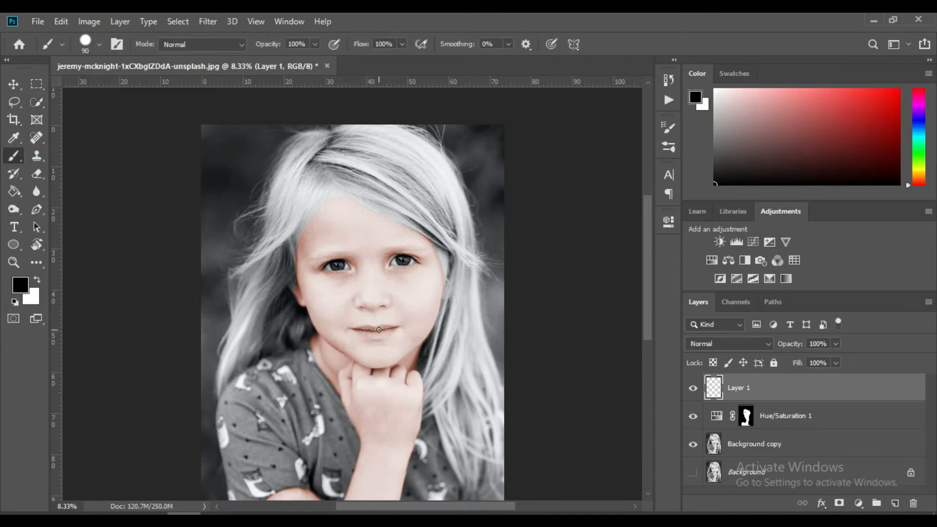
Set the foreground colour to pink e069b7 for painting with the Brush tool
left_click(20, 288)
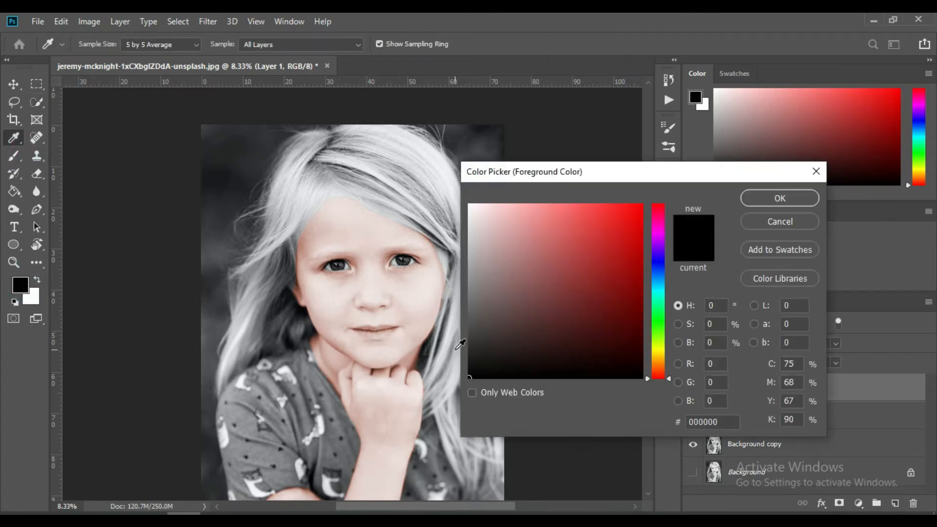
left_click(659, 232)
left_click_drag(667, 228, 666, 218)
left_click(560, 226)
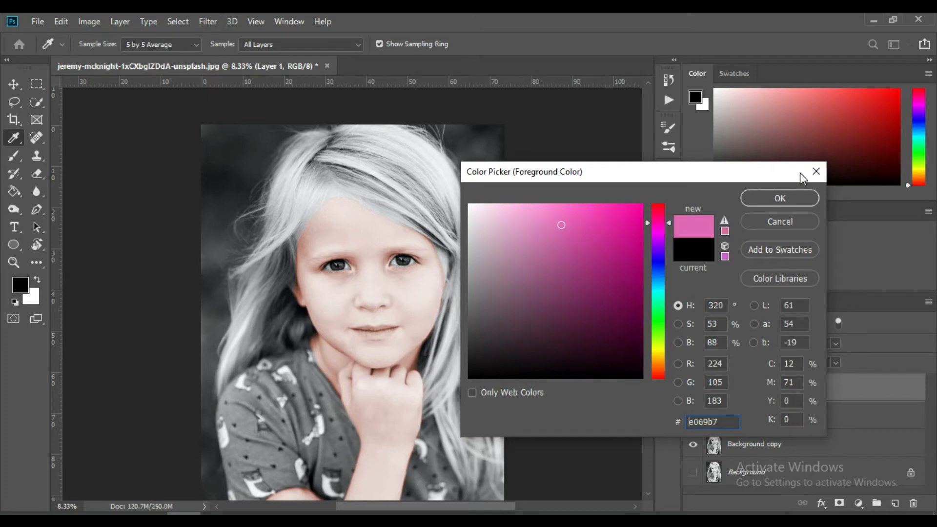
left_click(781, 198)
key("b")
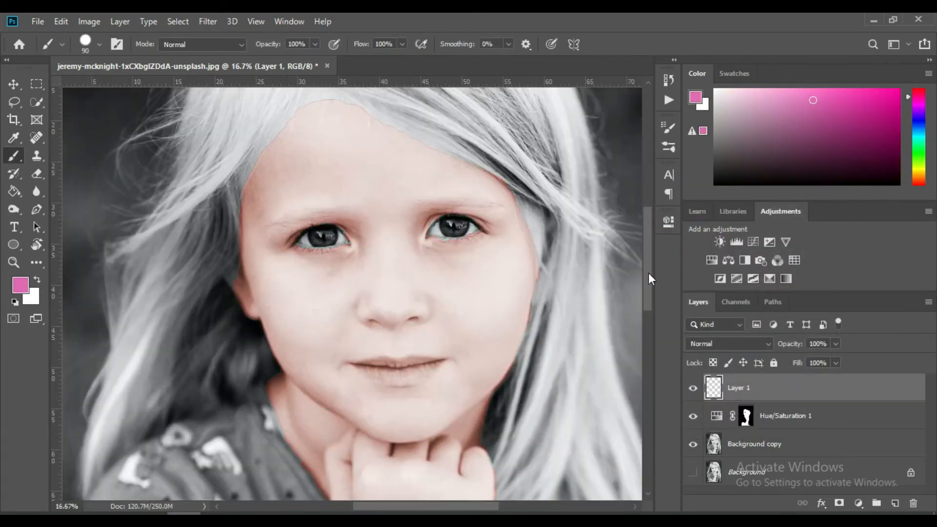
Paint the girl's lips solid pink on the new layer, filling the corners of the mouth with a 40 px brush
left_click_drag(648, 274, 648, 299)
left_click_drag(405, 274, 429, 273)
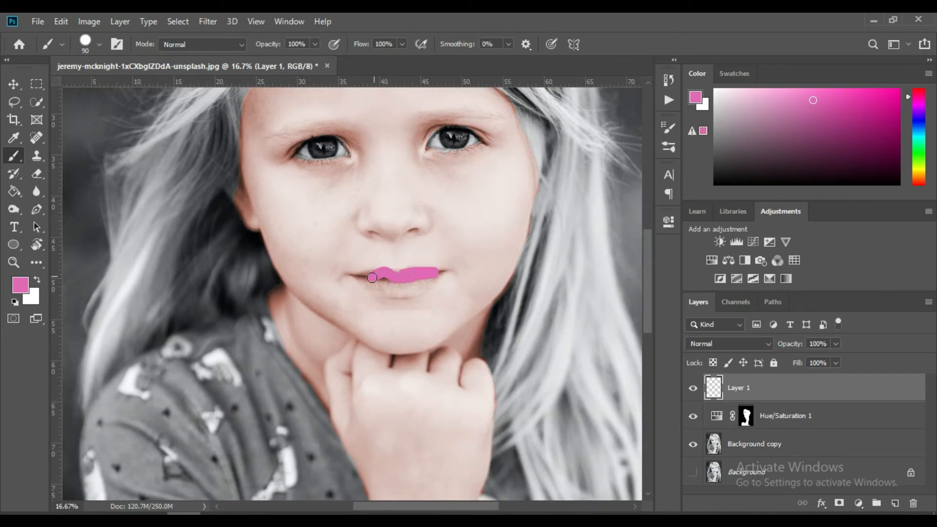
mouse_move(363, 278)
left_mouse_down()
mouse_move(404, 289)
mouse_move(402, 290)
left_mouse_up()
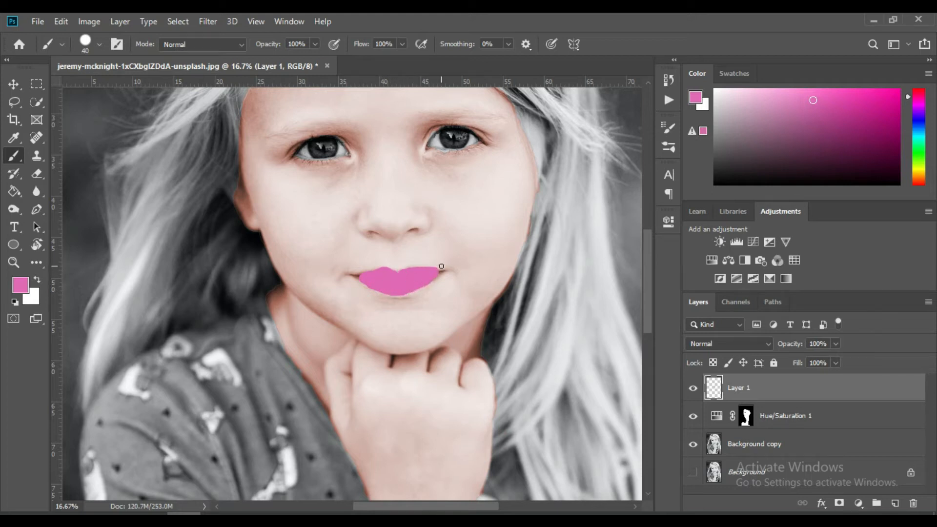
left_click_drag(439, 270, 429, 275)
key("ctrl+z")
left_click_drag(353, 275, 365, 275)
Erase the excess pink above the middle of the upper lip to restore its natural dip
left_click(37, 173)
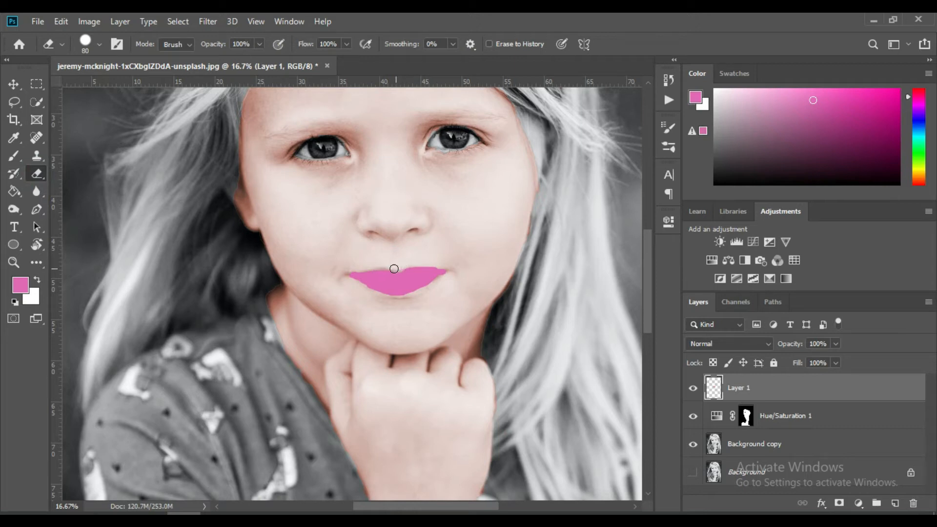
left_click(14, 156)
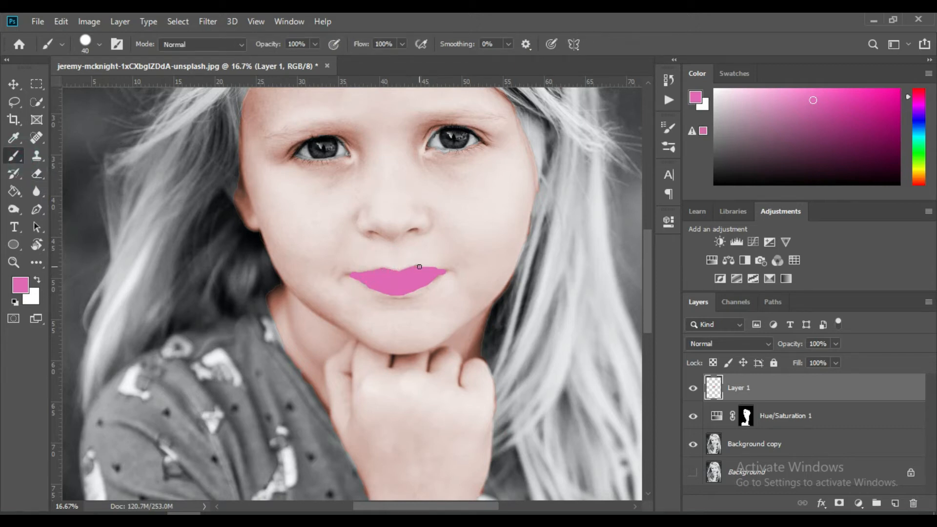
left_click(34, 175)
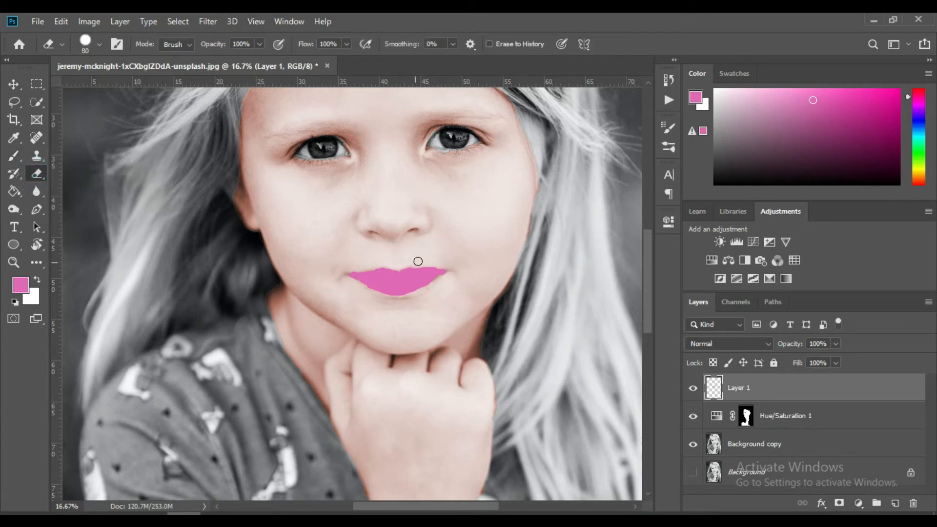
Set the lip colour layer's blend mode to Soft Light and inspect the lips up close
left_click(764, 343)
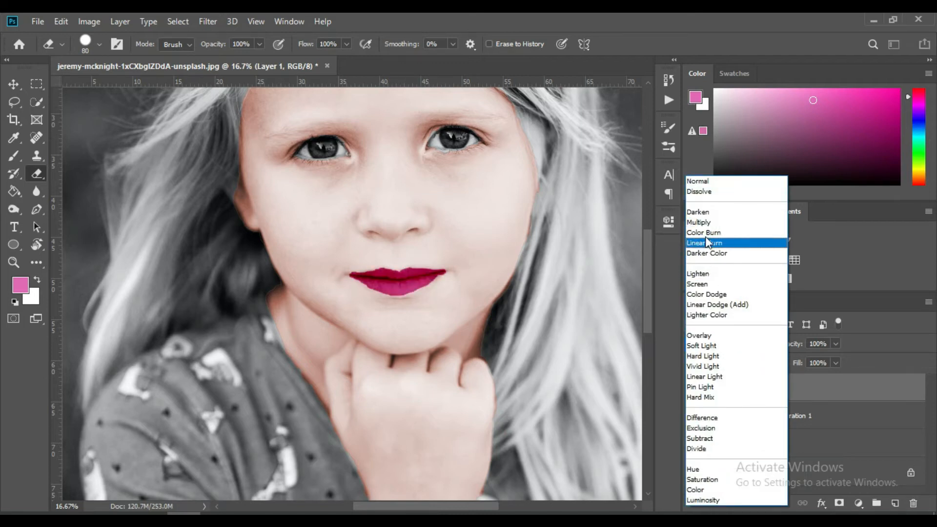
left_click(710, 346)
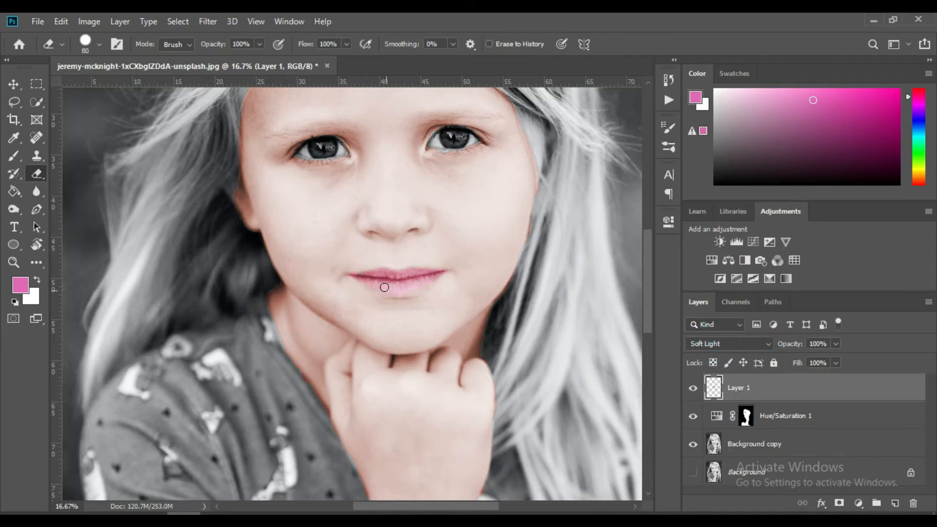
left_click(14, 156)
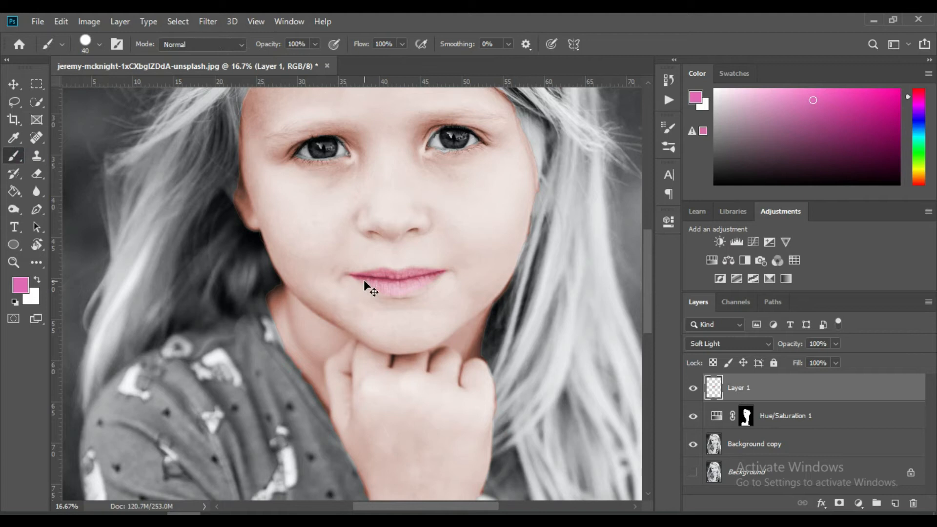
scroll(394, 318, "up", 2)
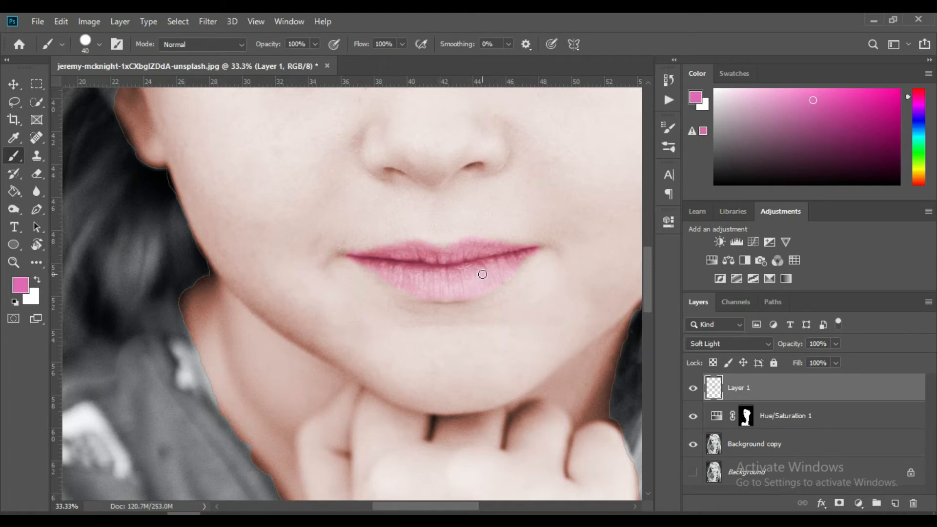
key("ctrl+minus")
key("ctrl+minus")
key("ctrl+minus")
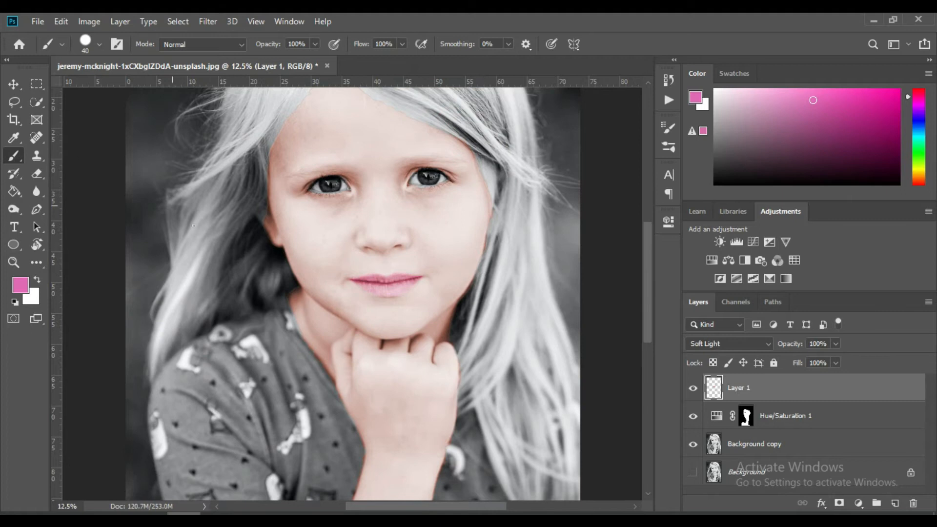
Add a new empty layer above the lip colour and enter Quick Mask mode with the Brush tool
key("v")
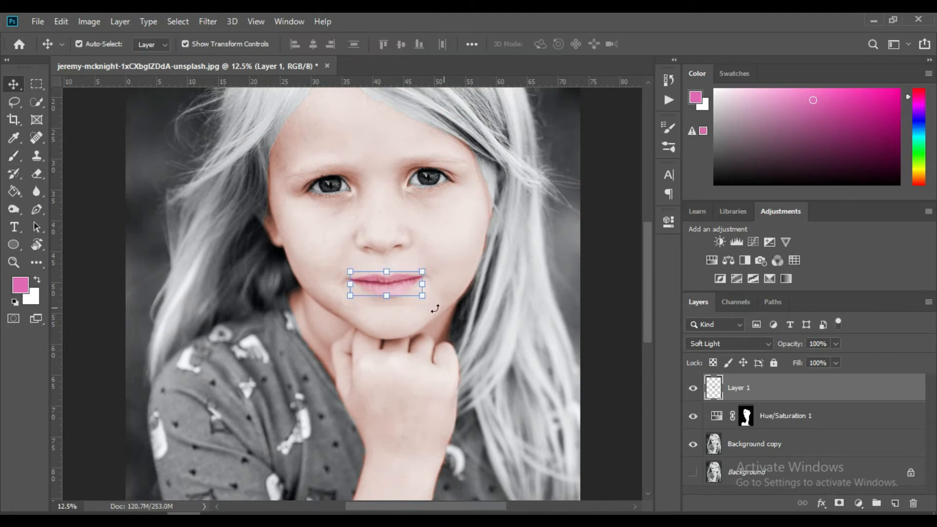
left_click(604, 315)
left_click_drag(646, 297, 649, 266)
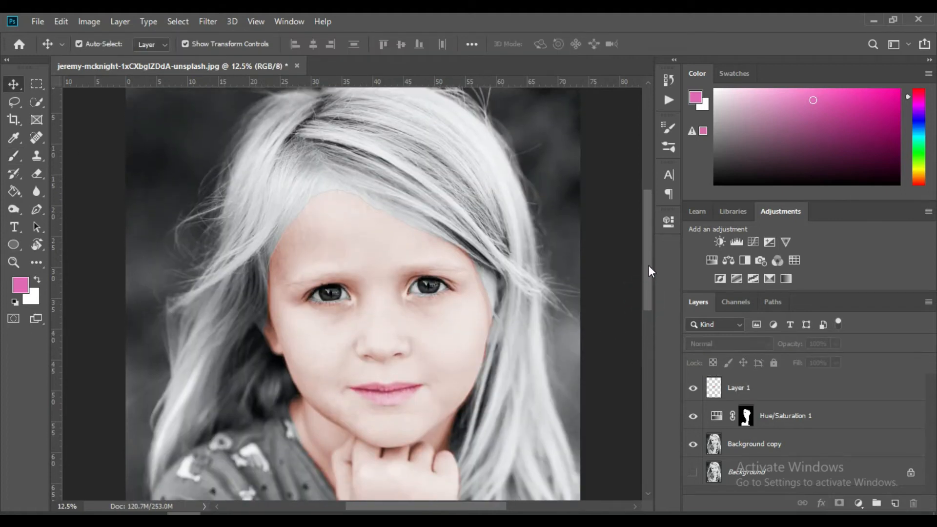
left_click(893, 504)
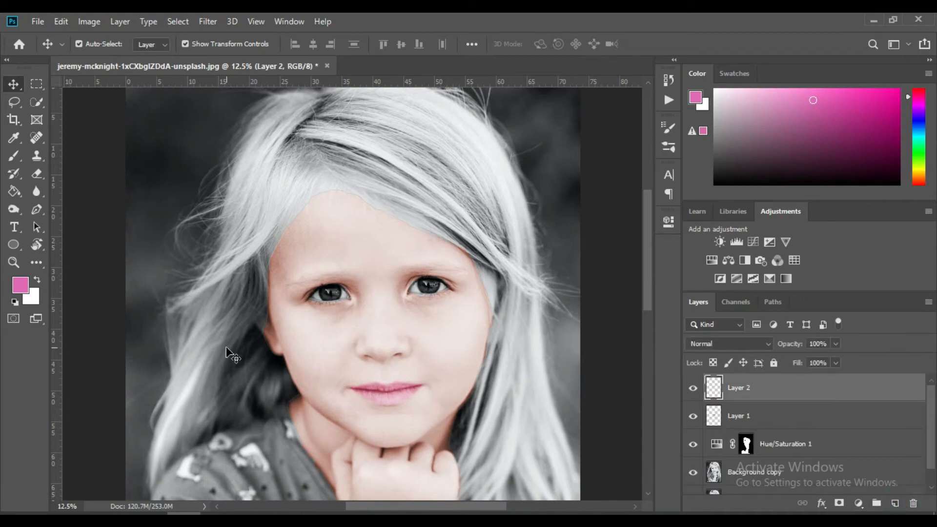
left_click(13, 319)
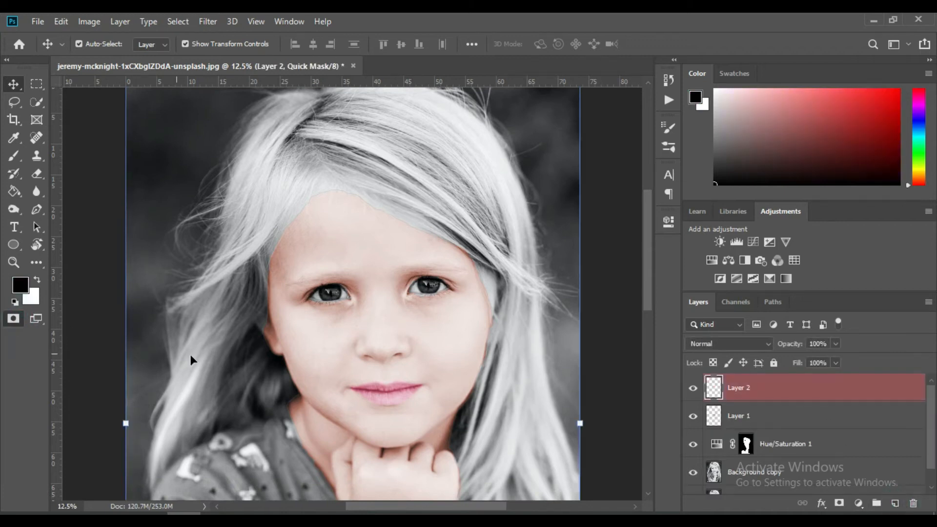
left_click(14, 156)
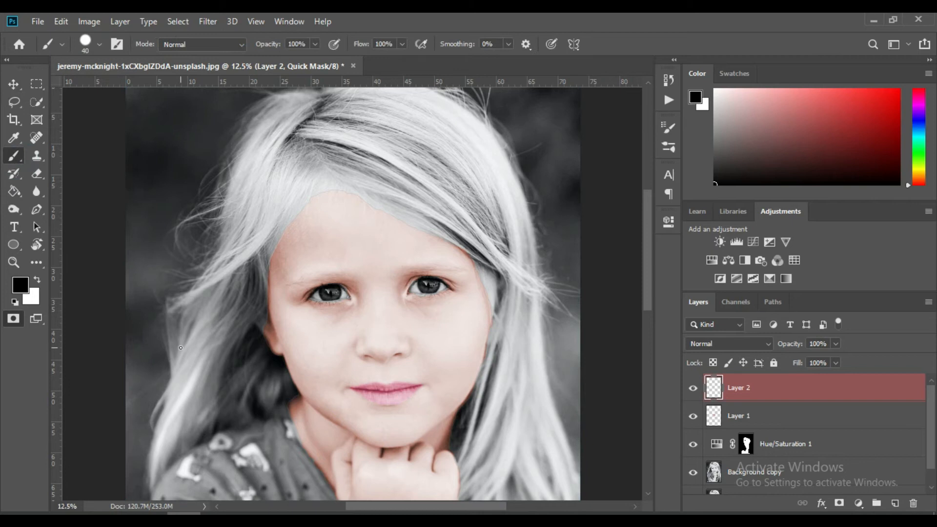
Enlarge the brush to 250 px and mask the hair on the girl's right side and across her fringe
key("bracketright")
mouse_move(154, 466)
left_mouse_down()
mouse_move(170, 419)
mouse_move(162, 461)
mouse_move(187, 436)
mouse_move(171, 442)
mouse_move(208, 419)
mouse_move(202, 429)
mouse_move(285, 387)
mouse_move(277, 374)
mouse_move(228, 401)
mouse_move(222, 348)
mouse_move(182, 384)
mouse_move(245, 380)
mouse_move(256, 365)
mouse_move(249, 355)
mouse_move(272, 369)
mouse_move(246, 333)
mouse_move(237, 222)
mouse_move(245, 215)
mouse_move(246, 332)
mouse_move(196, 357)
mouse_move(216, 279)
mouse_move(190, 344)
mouse_move(242, 229)
mouse_move(242, 247)
mouse_move(250, 242)
mouse_move(244, 269)
mouse_move(303, 169)
mouse_move(261, 227)
mouse_move(330, 160)
mouse_move(301, 156)
mouse_move(301, 137)
mouse_move(281, 139)
mouse_move(237, 228)
mouse_move(294, 122)
mouse_move(319, 107)
mouse_move(252, 170)
mouse_move(322, 109)
mouse_move(265, 176)
mouse_move(355, 146)
mouse_move(294, 155)
mouse_move(501, 242)
mouse_move(365, 181)
mouse_move(515, 261)
mouse_move(479, 246)
mouse_move(520, 276)
mouse_move(471, 232)
mouse_move(519, 276)
mouse_move(508, 215)
mouse_move(371, 166)
mouse_move(388, 138)
mouse_move(434, 158)
mouse_move(449, 147)
left_mouse_up()
mouse_move(247, 182)
left_mouse_down()
mouse_move(234, 223)
mouse_move(285, 119)
mouse_move(252, 149)
mouse_move(279, 104)
mouse_move(332, 112)
left_mouse_up()
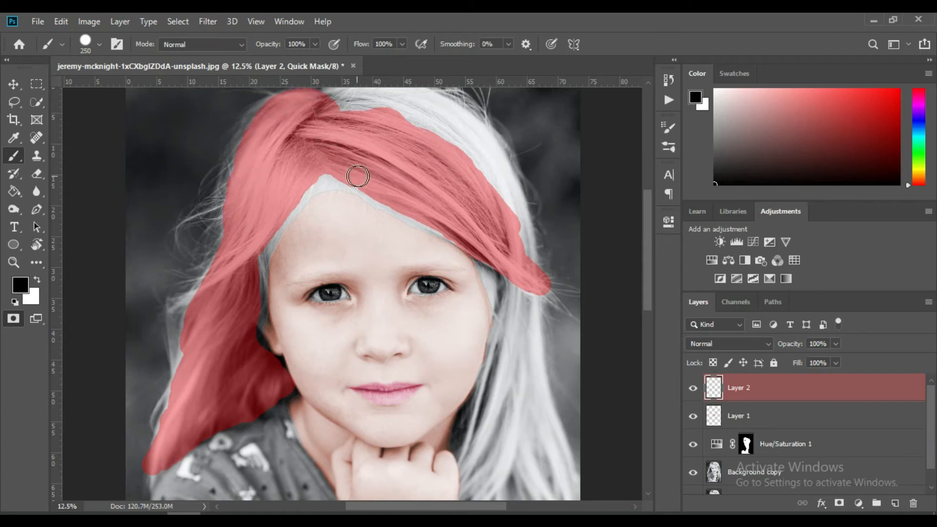
Extend the mask over the crown of the head and down the hair on the girl's left side
left_click_drag(650, 282, 650, 235)
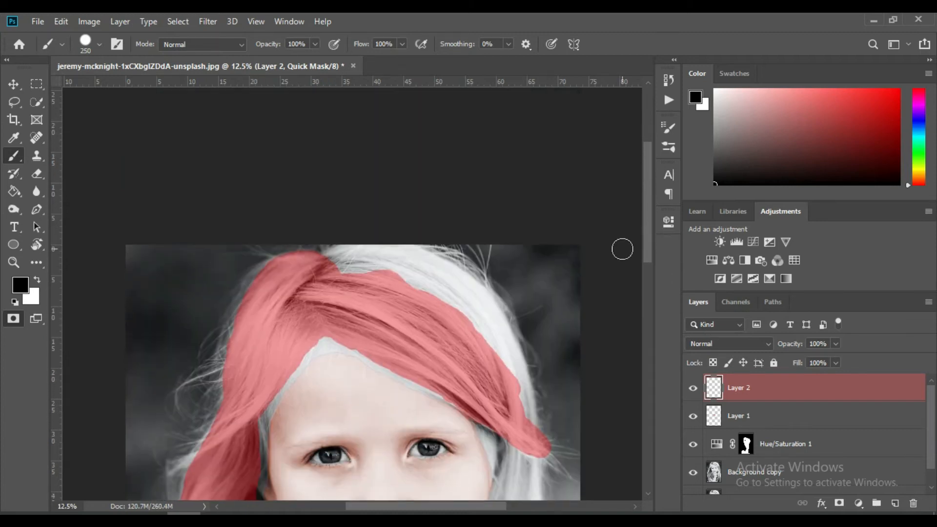
mouse_move(360, 266)
left_mouse_down()
mouse_move(320, 247)
mouse_move(388, 263)
mouse_move(414, 258)
mouse_move(397, 255)
mouse_move(479, 317)
mouse_move(446, 288)
mouse_move(461, 270)
mouse_move(500, 347)
mouse_move(489, 344)
mouse_move(517, 380)
mouse_move(521, 365)
mouse_move(492, 303)
mouse_move(519, 370)
left_mouse_up()
left_click_drag(647, 238, 647, 307)
mouse_move(517, 149)
left_mouse_down()
mouse_move(530, 215)
mouse_move(510, 145)
mouse_move(499, 175)
mouse_move(538, 205)
mouse_move(535, 290)
mouse_move(511, 330)
mouse_move(506, 363)
mouse_move(490, 335)
mouse_move(501, 244)
mouse_move(491, 363)
mouse_move(482, 346)
mouse_move(471, 378)
mouse_move(491, 394)
mouse_move(494, 387)
mouse_move(472, 438)
mouse_move(470, 409)
mouse_move(473, 435)
mouse_move(510, 432)
mouse_move(542, 372)
mouse_move(562, 383)
mouse_move(584, 459)
mouse_move(558, 467)
mouse_move(539, 377)
mouse_move(559, 450)
mouse_move(572, 457)
mouse_move(528, 404)
mouse_move(535, 493)
mouse_move(515, 464)
mouse_move(513, 421)
mouse_move(499, 452)
mouse_move(506, 493)
mouse_move(487, 444)
mouse_move(491, 493)
left_mouse_up()
Mask the lower ends of the hair on the girl's left side, undoing one stray stroke
left_click_drag(650, 313, 652, 366)
left_click_drag(571, 321, 568, 334)
key("ctrl+z")
mouse_move(533, 299)
left_mouse_down()
mouse_move(526, 361)
mouse_move(581, 329)
left_mouse_up()
left_click(570, 346)
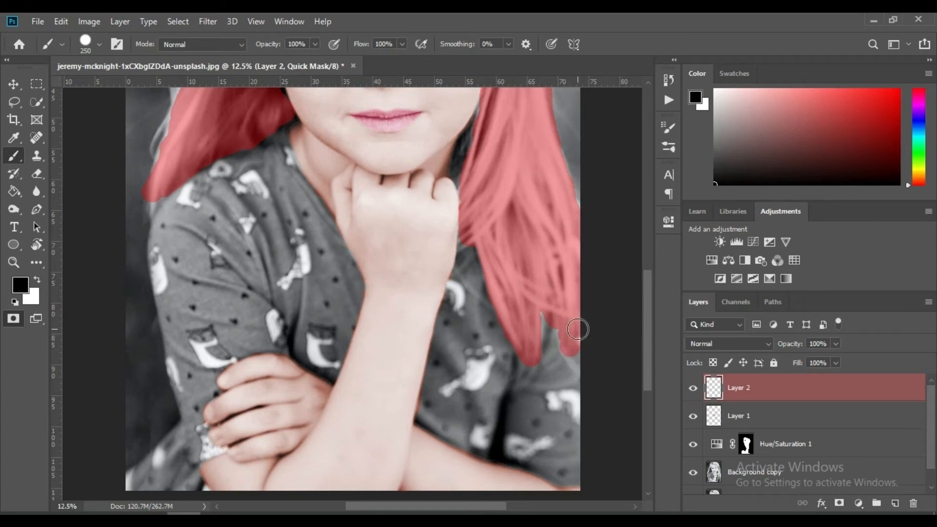
Trim the hard-edged mask at the lower hair tips on the girl's left side using an enlarged eraser
left_click(39, 176)
key("bracketright")
key("bracketright")
key("bracketright")
key("bracketright")
key("bracketright")
key("bracketright")
mouse_move(534, 358)
left_mouse_down()
mouse_move(561, 332)
mouse_move(527, 354)
left_mouse_up()
Soften the brush to 36% hardness with 78% opacity and 82% flow, and repaint the hair tips on the girl's left side
left_click(9, 161)
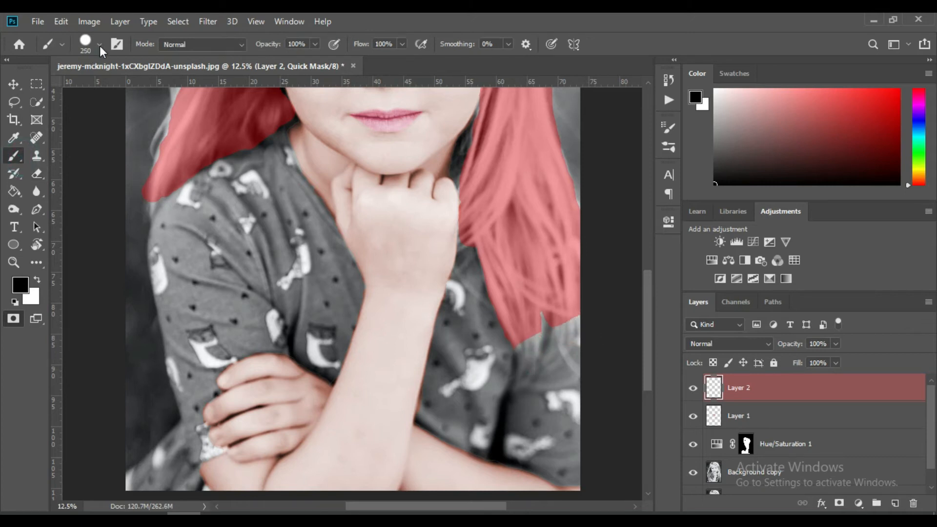
left_click(100, 45)
left_click(109, 119)
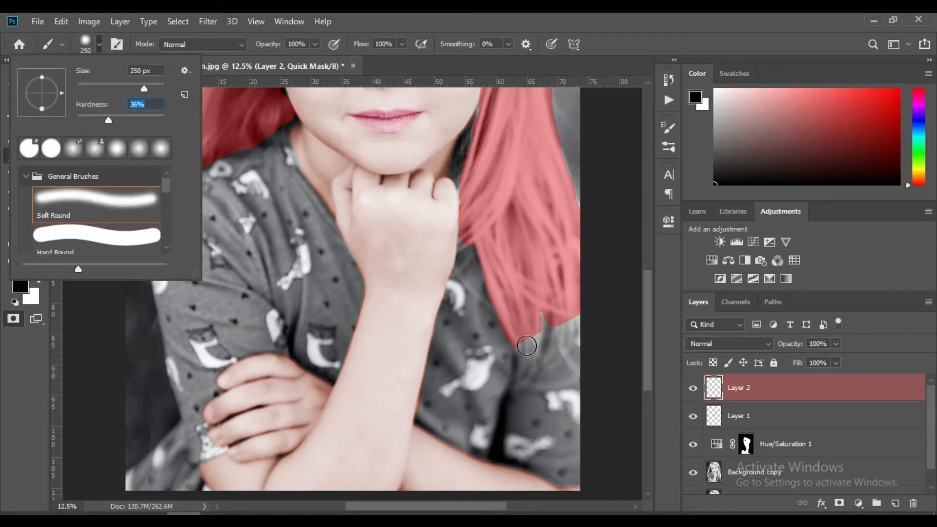
left_click_drag(272, 47, 262, 47)
mouse_move(534, 330)
left_mouse_down()
mouse_move(535, 308)
mouse_move(562, 318)
mouse_move(574, 334)
left_mouse_up()
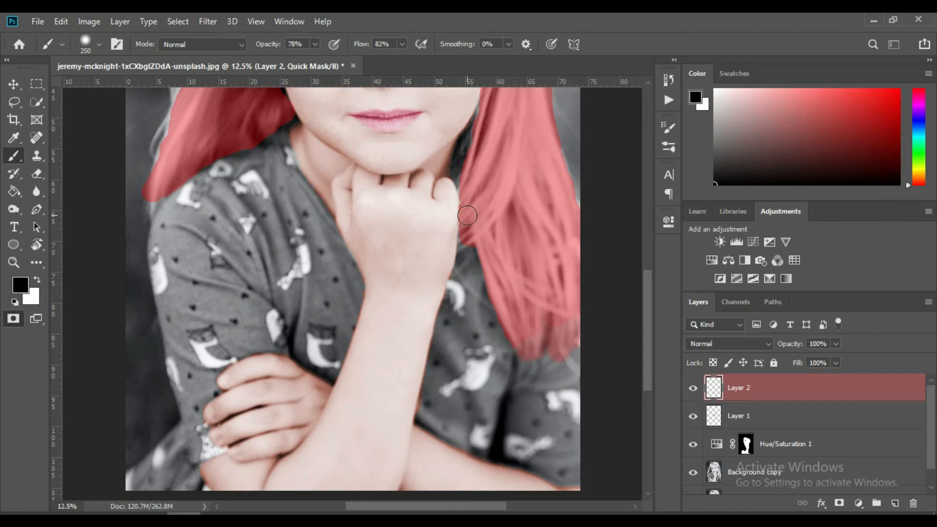
Extend the mask over the inner hair edge beside the raised hand and the outer hair edge on the girl's right side
mouse_move(468, 240)
left_mouse_down()
mouse_move(467, 157)
mouse_move(487, 108)
mouse_move(471, 182)
left_mouse_up()
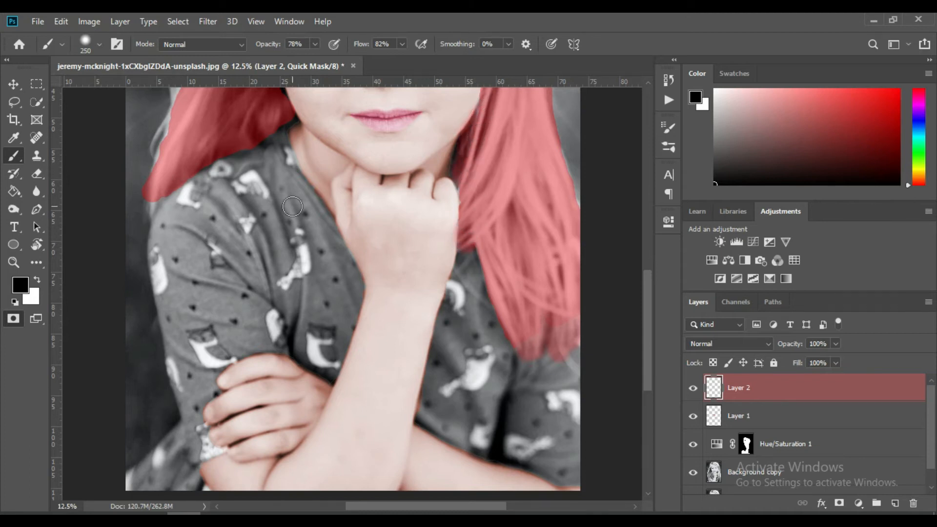
scroll(292, 206, "up", 5)
mouse_move(193, 228)
left_mouse_down()
mouse_move(209, 193)
mouse_move(173, 242)
mouse_move(189, 306)
mouse_move(160, 325)
mouse_move(197, 236)
mouse_move(208, 175)
mouse_move(177, 218)
left_mouse_up()
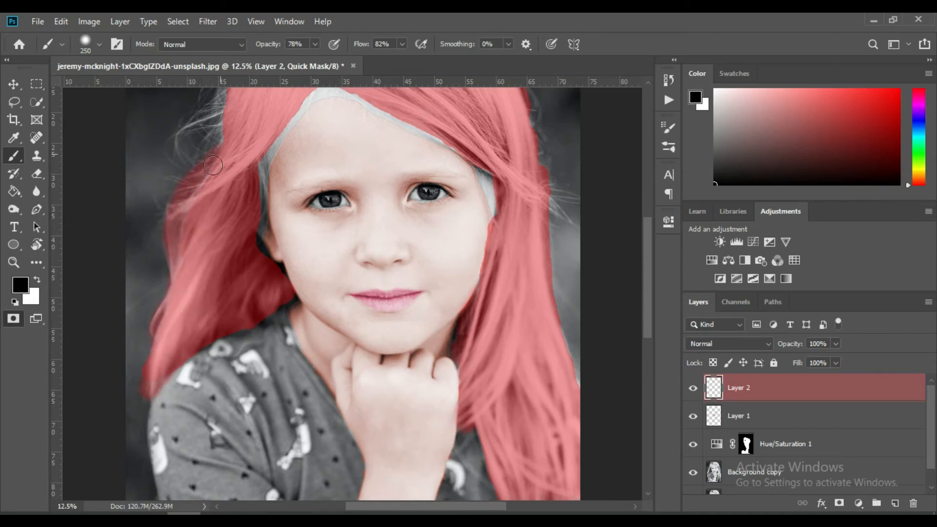
Widen the mask over the loose flyaway strands around the crown and both outer sides of the hair
scroll(648, 245, "up", 3)
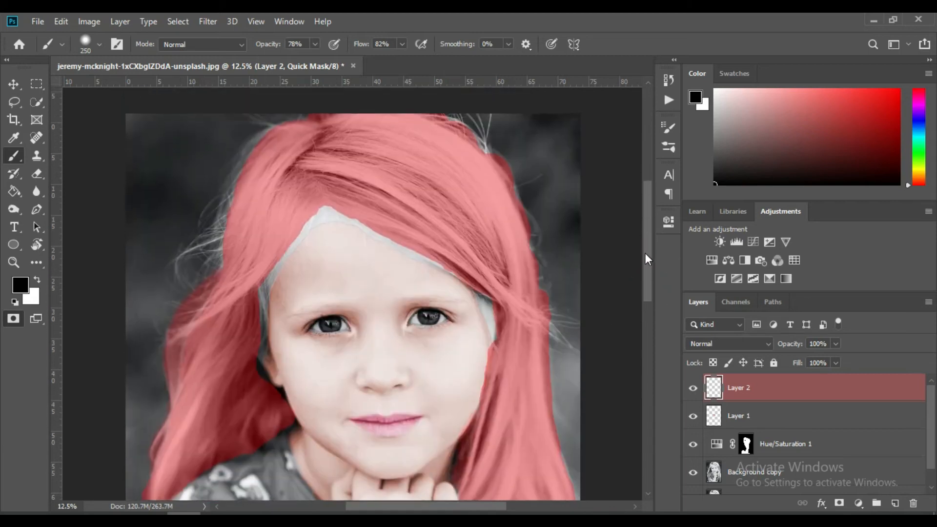
mouse_move(250, 251)
left_mouse_down()
mouse_move(230, 234)
mouse_move(213, 281)
mouse_move(239, 185)
mouse_move(276, 146)
mouse_move(254, 194)
mouse_move(254, 149)
left_mouse_up()
mouse_move(460, 153)
left_mouse_down()
mouse_move(469, 124)
mouse_move(465, 136)
mouse_move(533, 229)
mouse_move(528, 222)
mouse_move(470, 267)
mouse_move(519, 245)
mouse_move(567, 332)
mouse_move(560, 309)
left_mouse_up()
mouse_move(181, 239)
left_mouse_down()
mouse_move(186, 257)
mouse_move(205, 253)
mouse_move(213, 273)
mouse_move(173, 256)
mouse_move(192, 288)
left_mouse_up()
Erase the mask overspill on the background along the outer hair edge on the girl's left side
key("e")
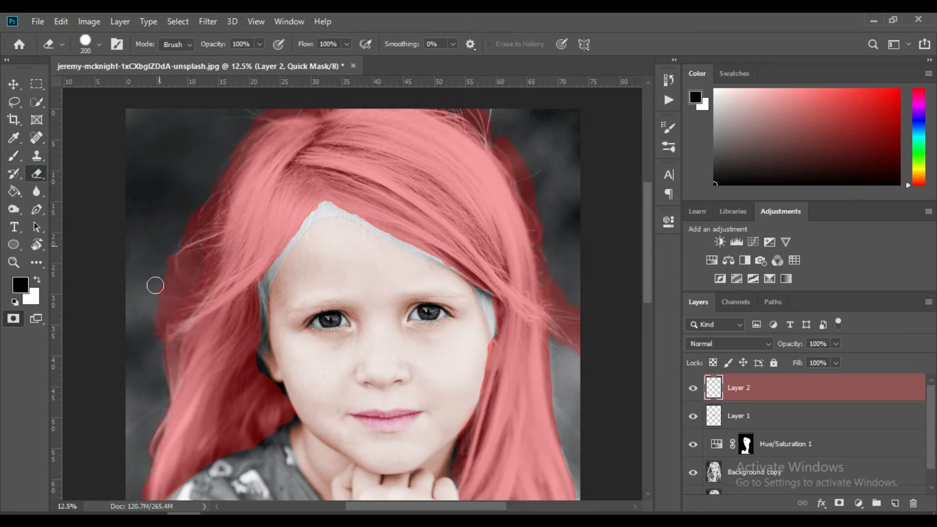
mouse_move(498, 137)
left_mouse_down()
mouse_move(530, 159)
mouse_move(532, 190)
left_mouse_up()
left_click_drag(498, 136, 535, 199)
mouse_move(569, 275)
left_mouse_down()
mouse_move(569, 303)
mouse_move(600, 329)
mouse_move(573, 329)
mouse_move(597, 349)
mouse_move(559, 350)
left_mouse_up()
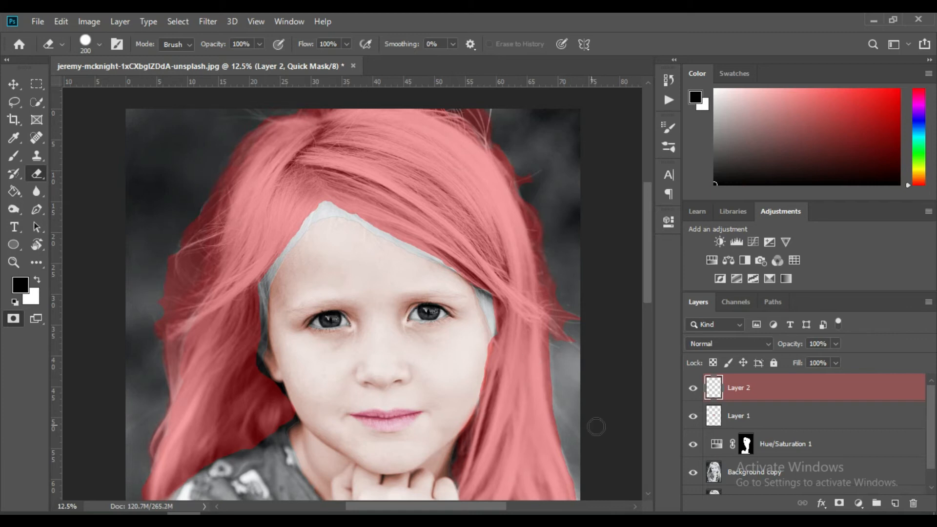
Convert the quick mask into a selection and invert it to select only the hair
left_click(745, 444)
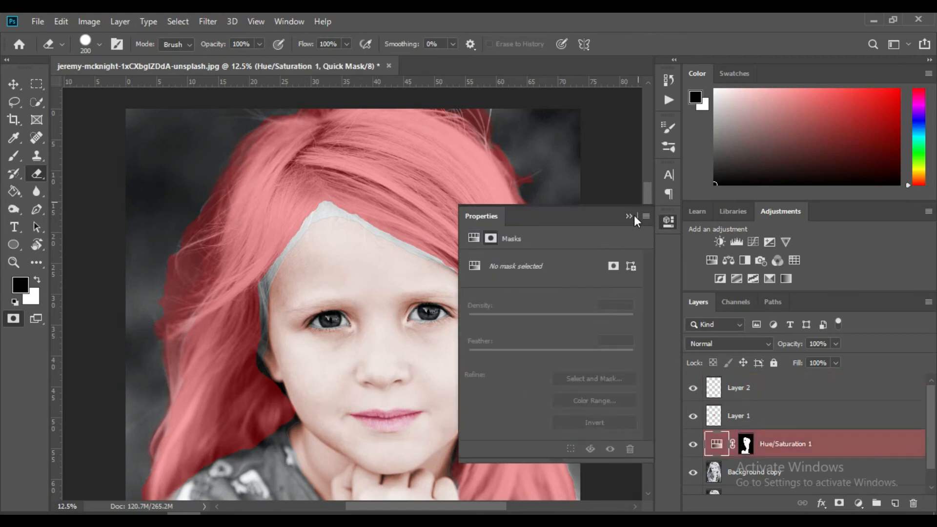
left_click(634, 215)
key("b")
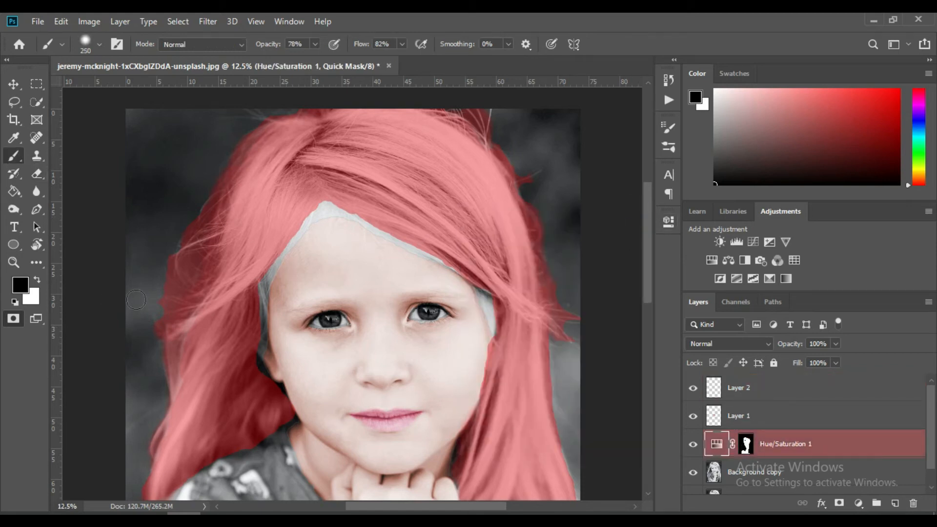
left_click(13, 318)
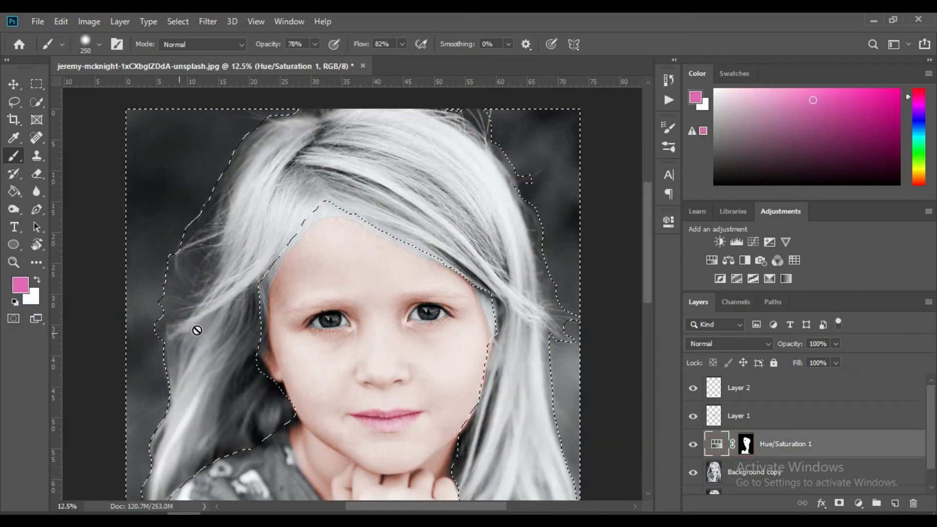
left_click(37, 101)
right_click(221, 251)
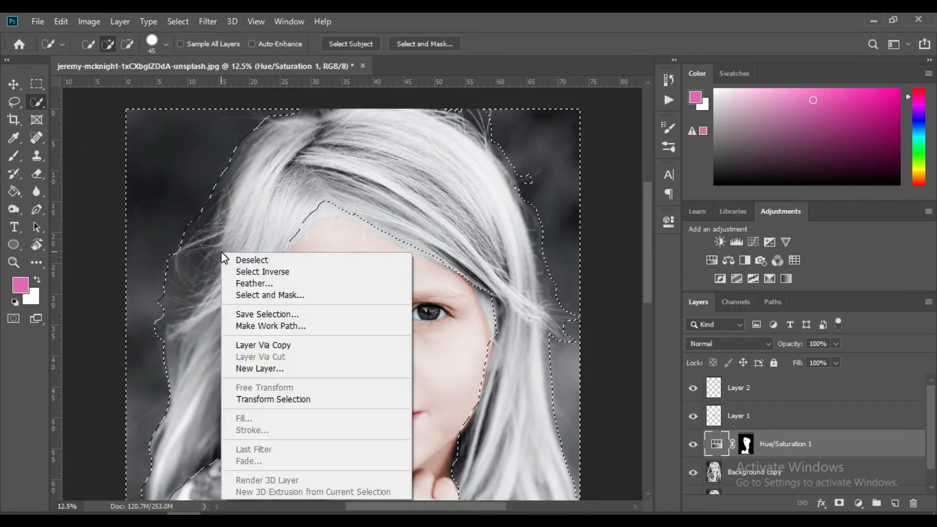
left_click(259, 272)
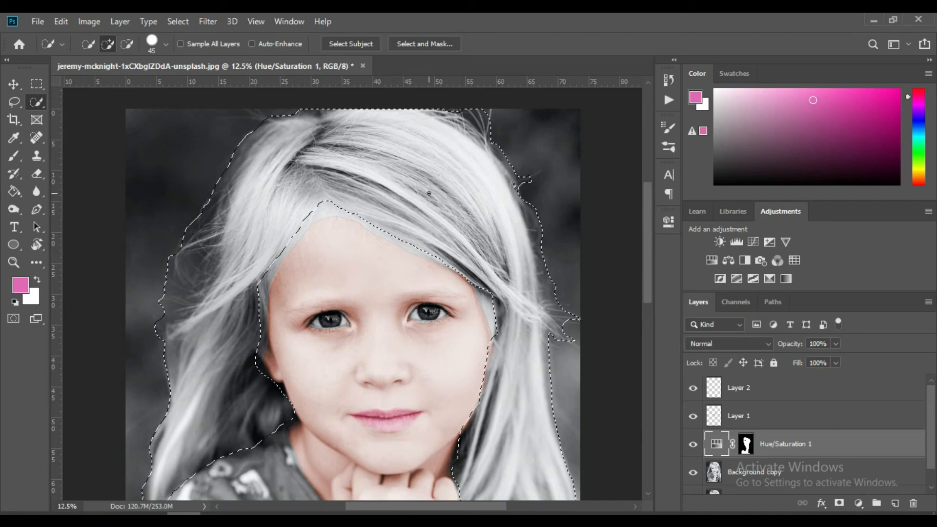
Add a Hue/Saturation adjustment layer for the selected hair above Layer 2
left_click(724, 396)
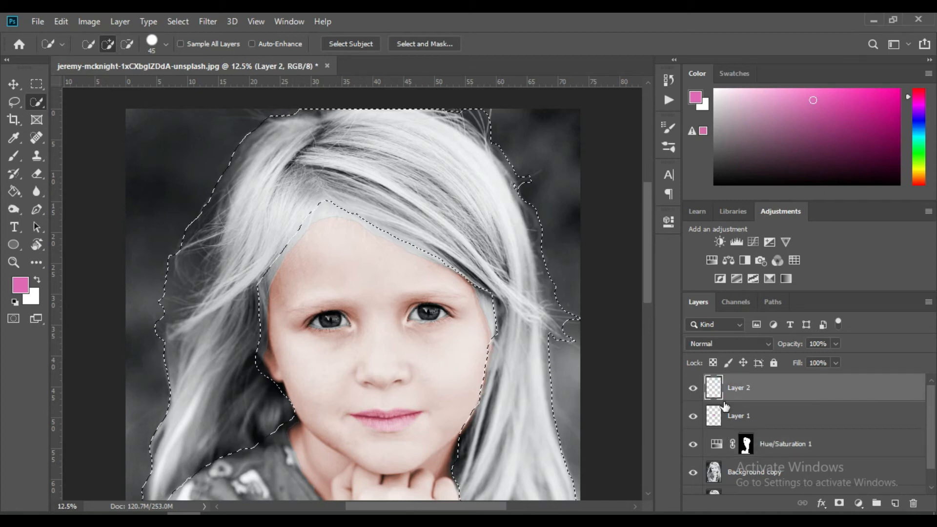
left_click(858, 504)
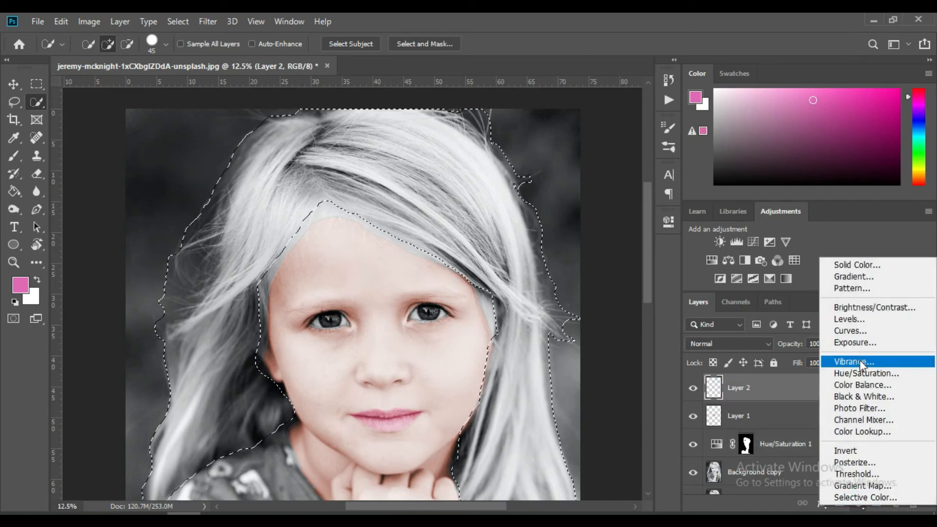
left_click(860, 374)
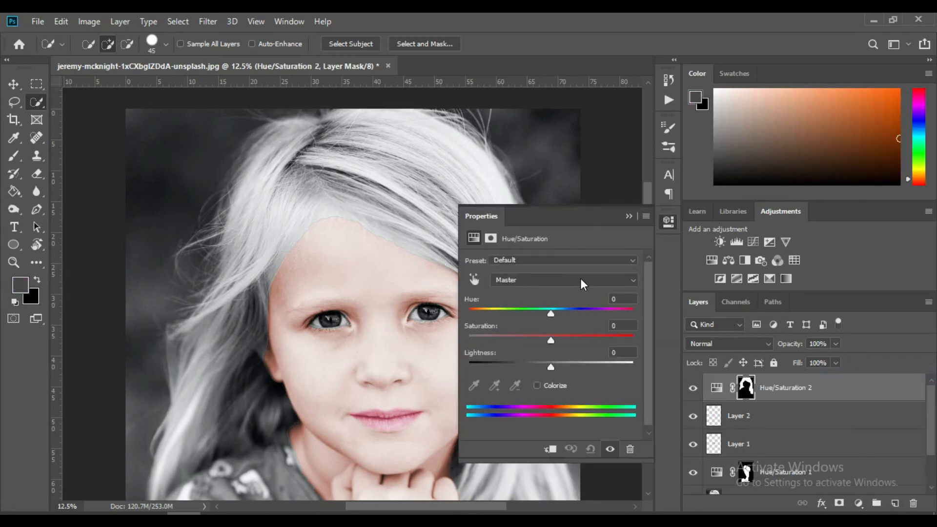
Enable Colorize for the hair adjustment and tune hue and saturation to a warm golden blonde
key("ctrl+minus")
key("ctrl+minus")
left_click(542, 386)
left_click_drag(615, 314, 483, 314)
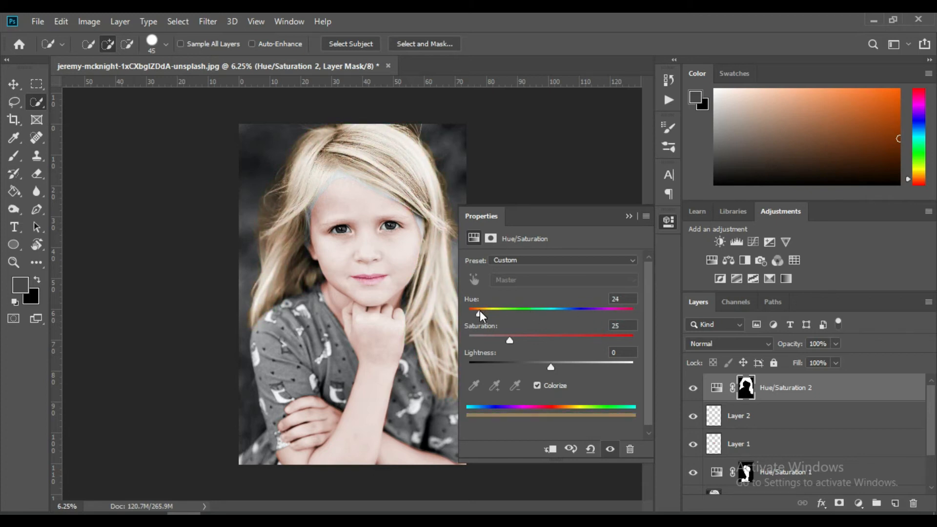
left_click_drag(549, 341, 528, 341)
left_click_drag(480, 313, 483, 312)
left_click(628, 216)
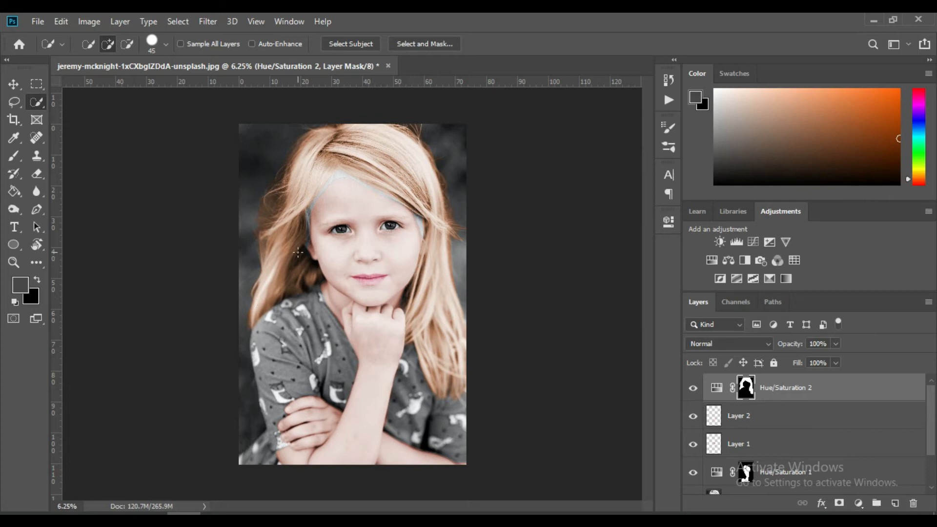
Try erasing the tint along the outer hair edges, undo it, and set the brush to 100% opacity and 55% flow
left_click(12, 158)
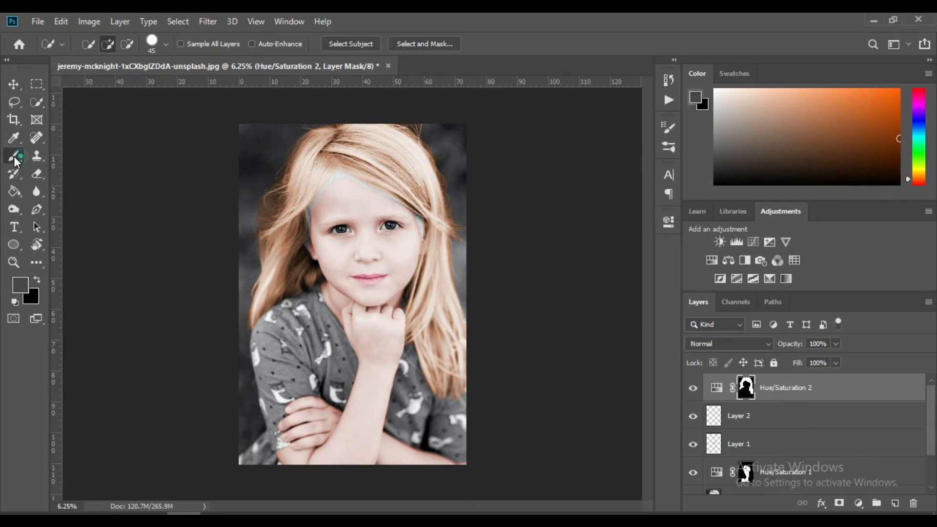
left_click(37, 174)
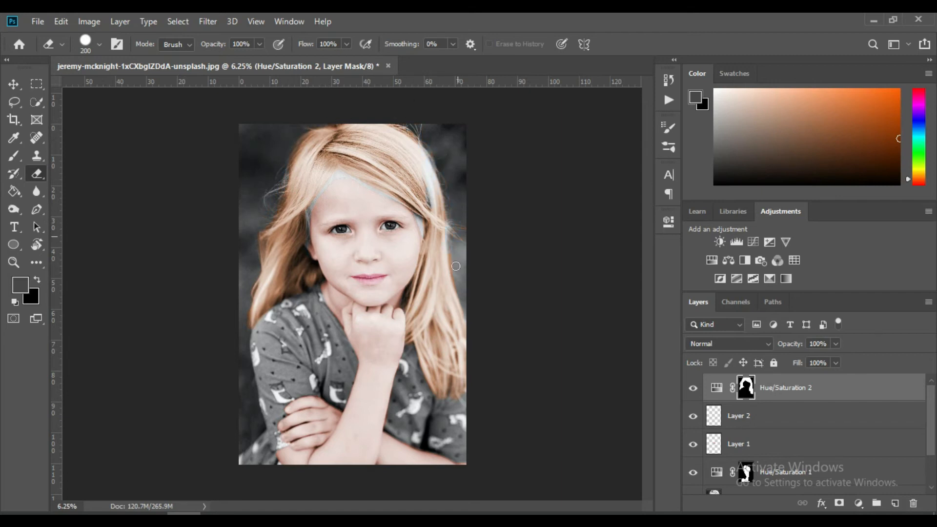
left_click(13, 156)
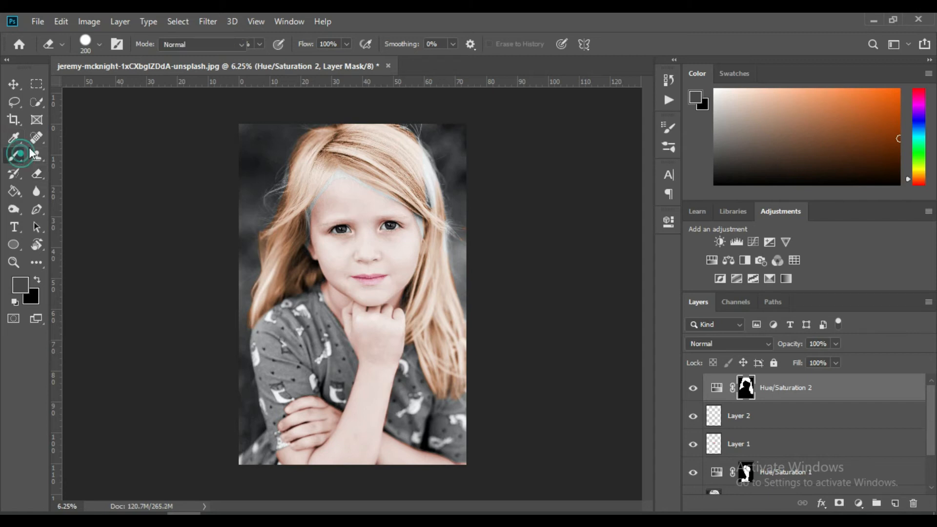
left_click(266, 44)
left_click_drag(266, 45, 263, 45)
left_click_drag(366, 45, 351, 45)
left_click_drag(350, 45, 347, 45)
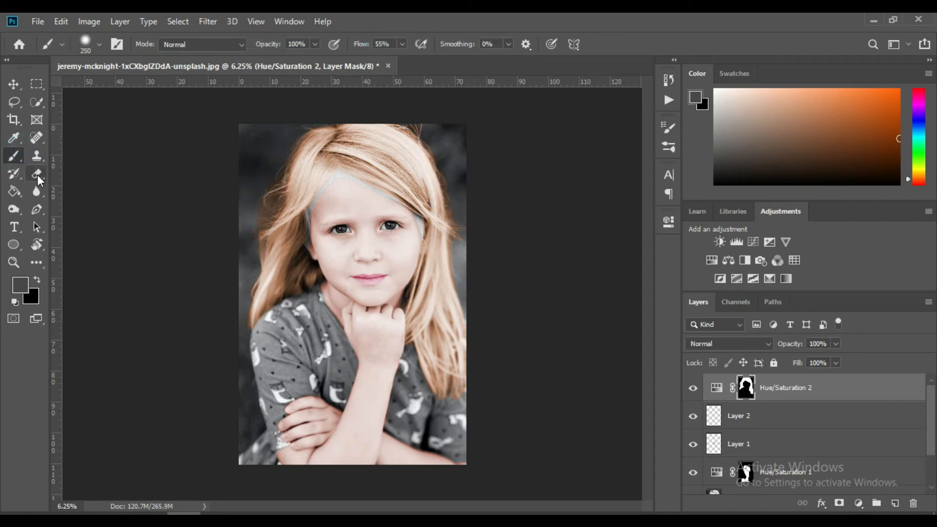
Erase the tint spill past the outer hair edges and touch up the hair mask in black at 69% opacity and 42% flow
left_click(37, 174)
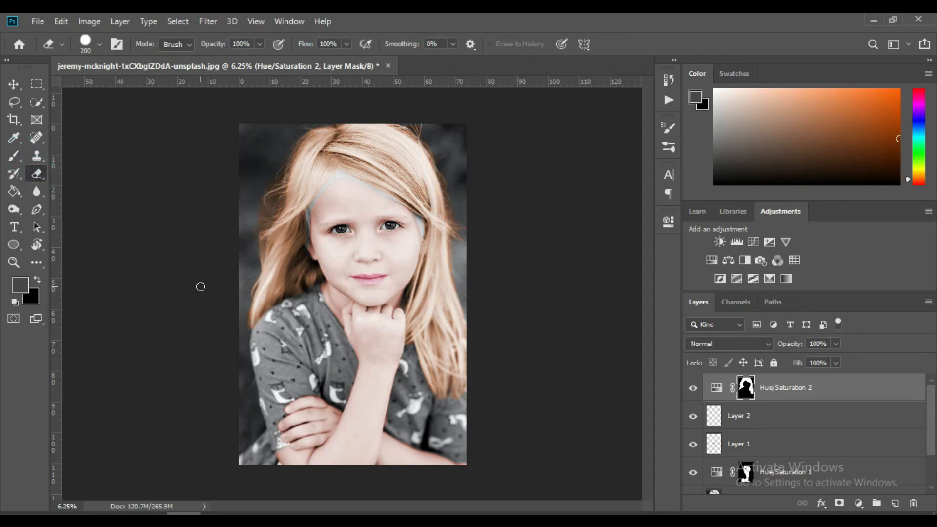
key("d")
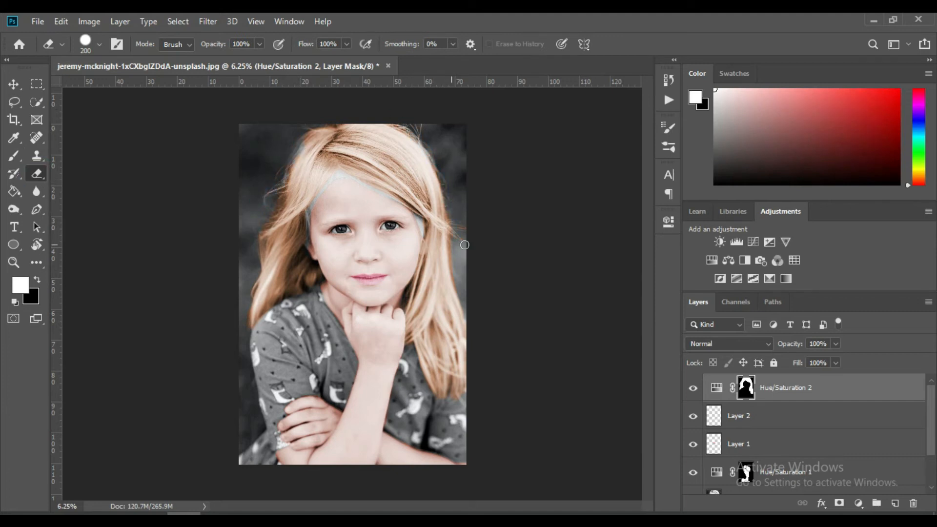
left_click(14, 155)
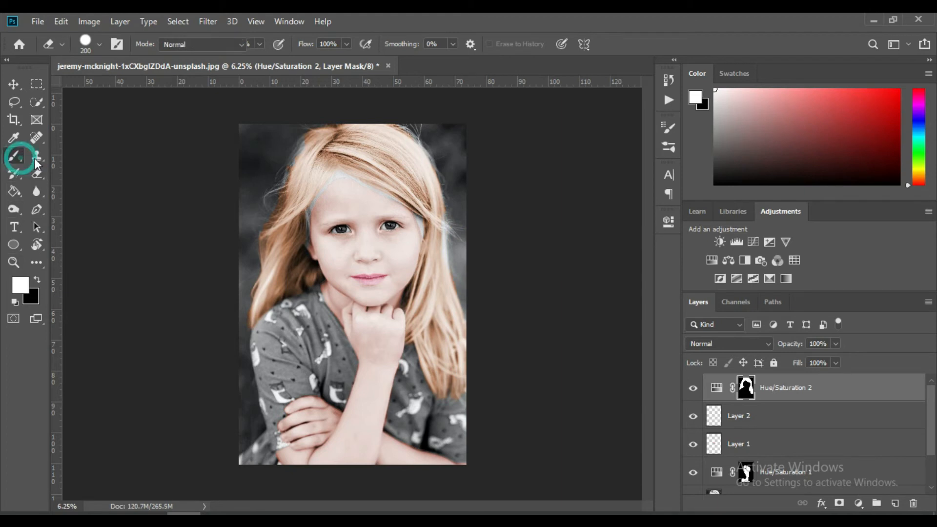
key("x")
left_click_drag(274, 44, 256, 44)
left_click(364, 44)
left_click_drag(363, 44, 355, 44)
left_click(300, 163)
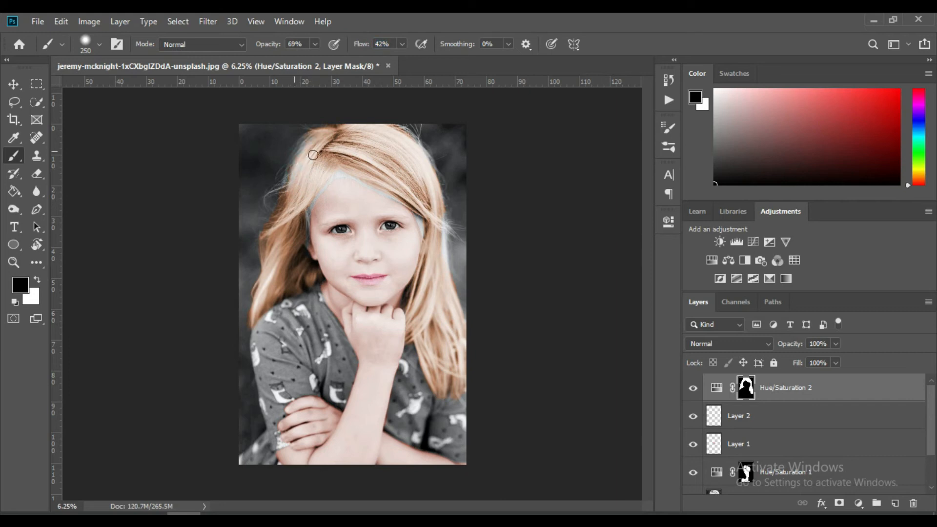
Restore the hair tint along the outer strands and hairline, painting the mask white at 41% opacity
key("x")
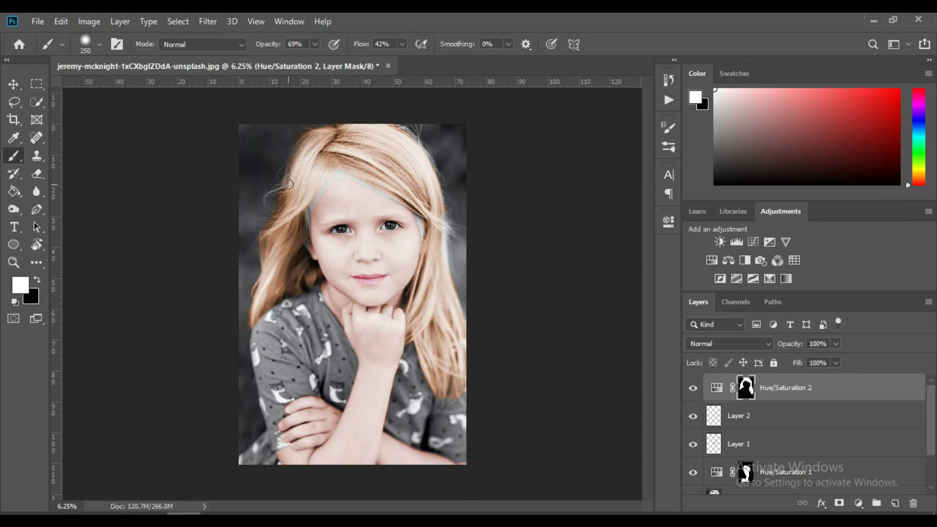
left_click_drag(275, 44, 261, 44)
left_click(37, 174)
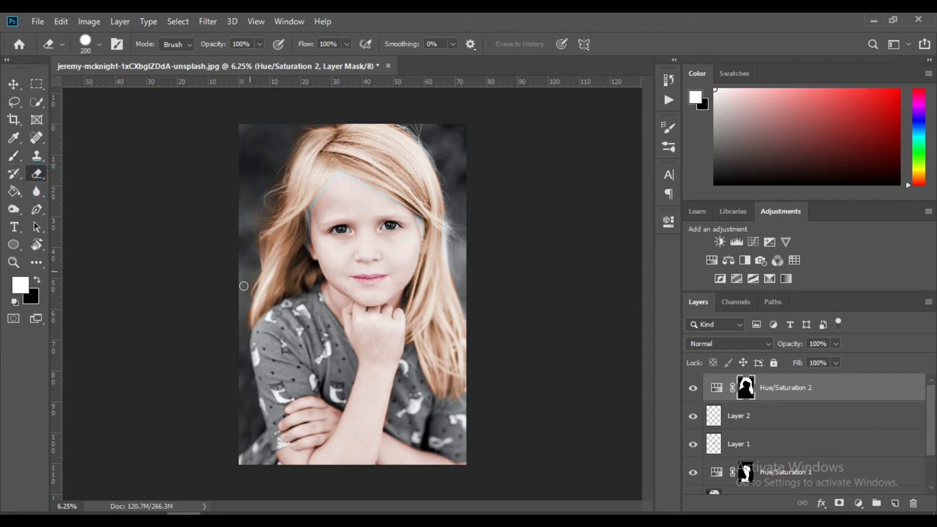
left_click(14, 155)
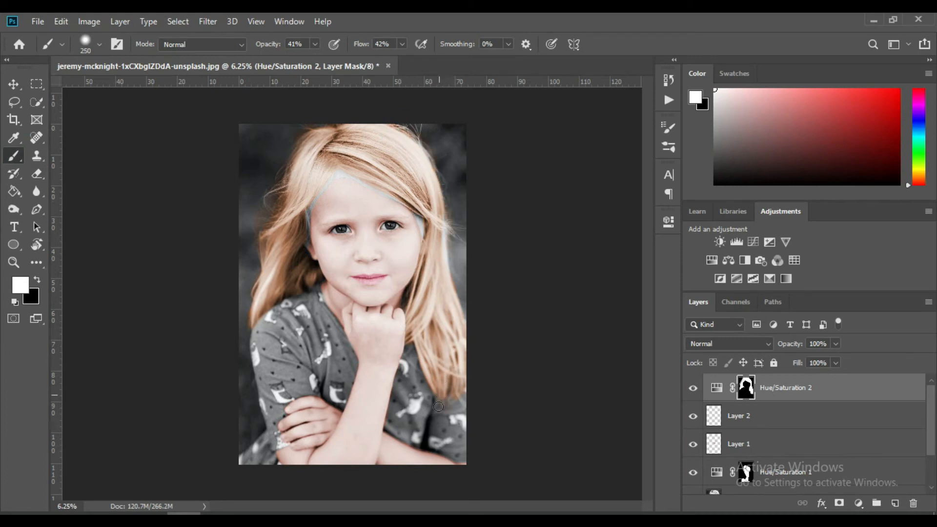
left_click_drag(305, 200, 307, 210)
Paint the skin adjustment's mask white along the forehead hairline at 100% opacity and 85% flow to close the untinted gap
left_click(748, 474)
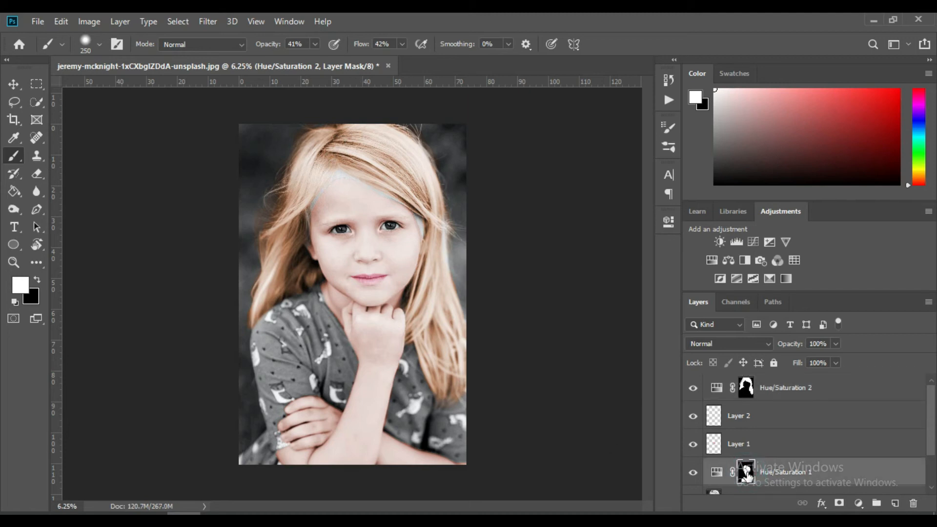
left_click(317, 203)
key("ctrl+plus")
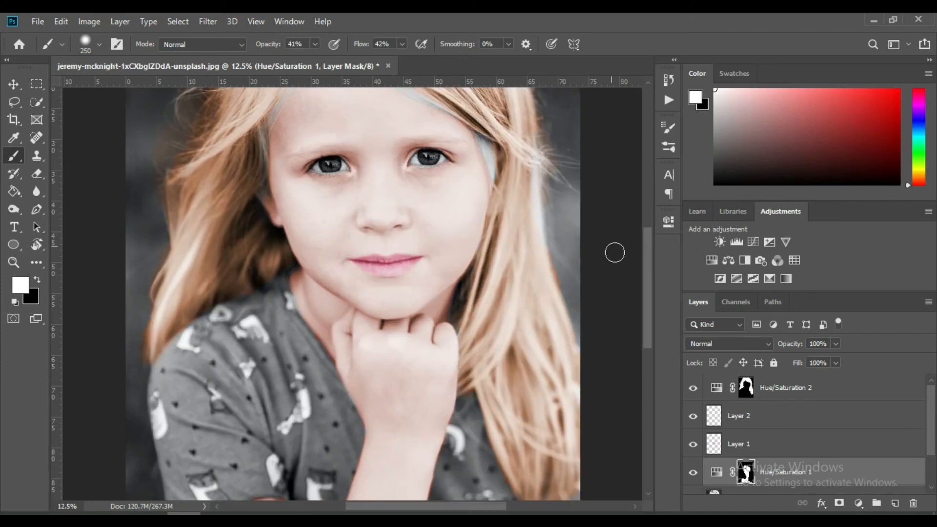
scroll(651, 236, "down", 1)
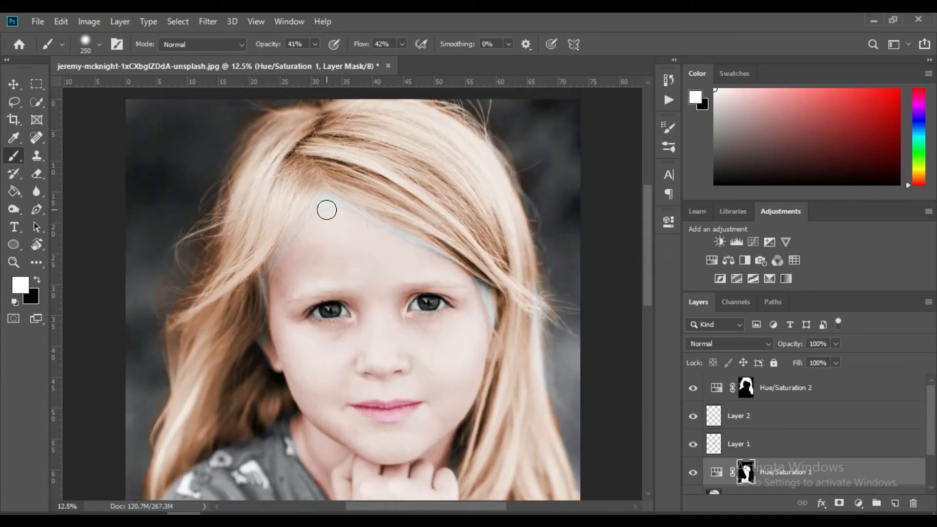
left_click_drag(268, 44, 368, 43)
mouse_move(361, 221)
left_mouse_down()
mouse_move(437, 263)
mouse_move(321, 226)
mouse_move(296, 252)
mouse_move(315, 214)
mouse_move(270, 280)
left_mouse_up()
Add a new top layer and paint the whites of the girl's right eye with a white 35 px brush
left_click(880, 388)
left_click(895, 504)
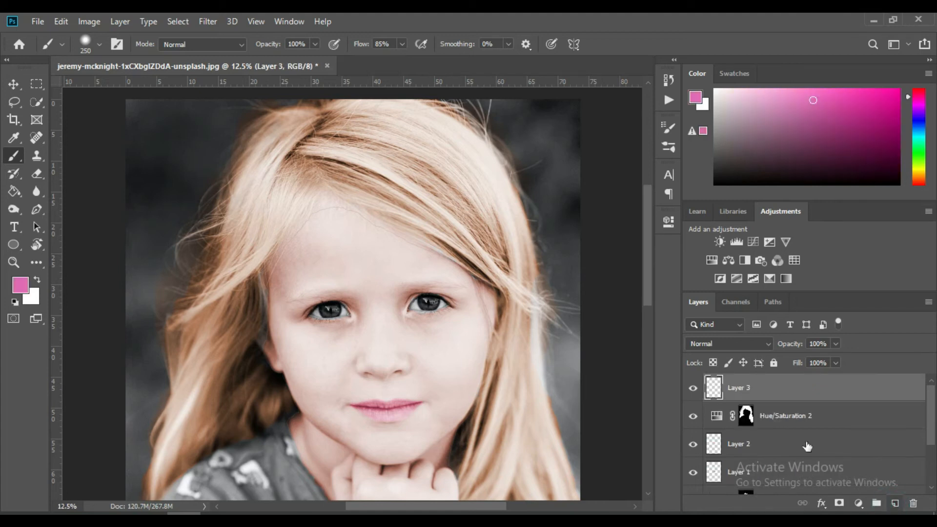
key("bracketleft")
key("d")
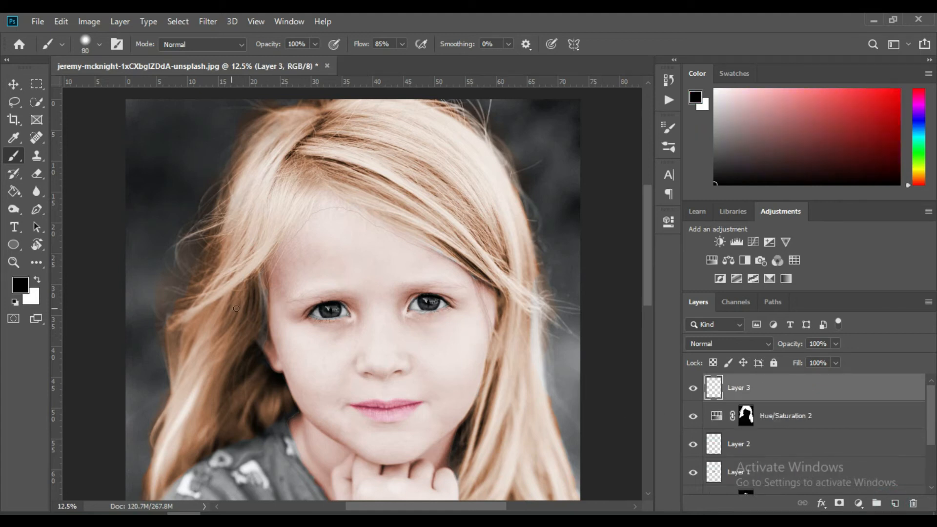
key("x")
key("bracketleft")
key("bracketleft")
key("bracketleft")
key("bracketleft")
key("bracketleft")
key("bracketleft")
key("ctrl+plus")
key("ctrl+plus")
key("ctrl+plus")
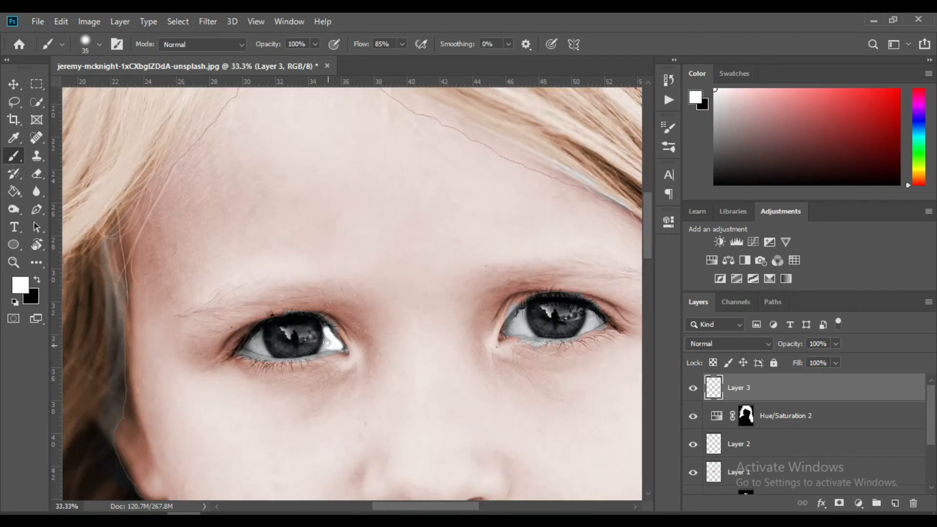
mouse_move(261, 348)
left_mouse_down()
mouse_move(256, 336)
mouse_move(265, 353)
left_mouse_up()
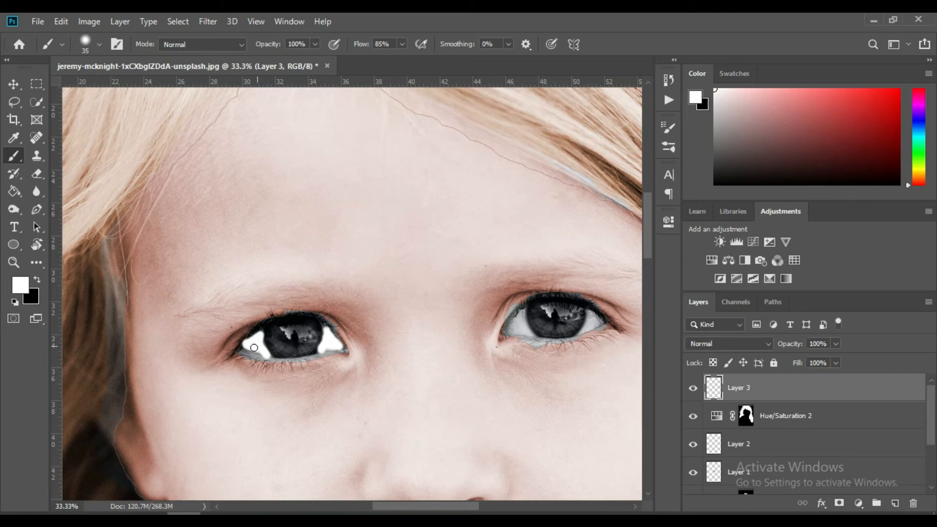
left_click_drag(252, 342, 259, 344)
Trim the white paint spilling past the edges of the girl's right eye with a 50 px eraser
left_click(37, 174)
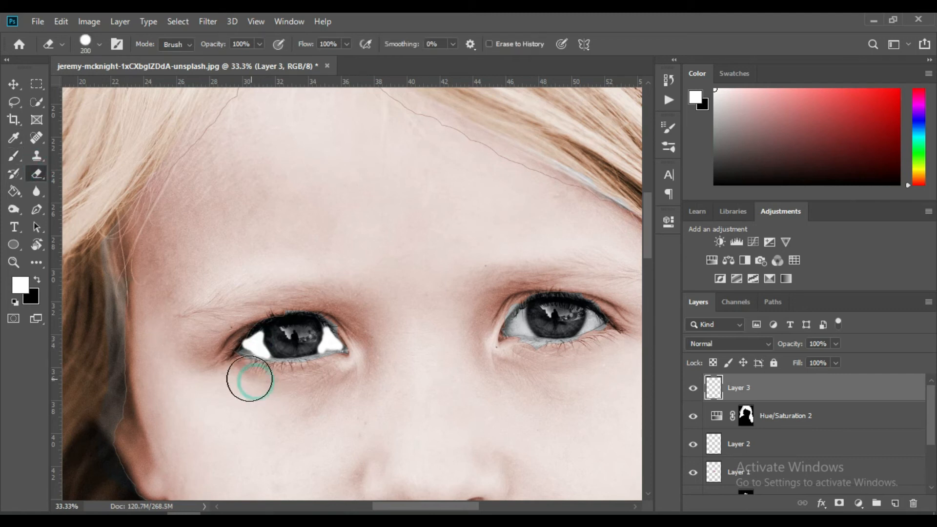
key("bracketleft")
key("bracketleft")
key("bracketleft")
key("bracketleft")
key("bracketleft")
key("bracketleft")
key("bracketleft")
key("bracketleft")
key("bracketleft")
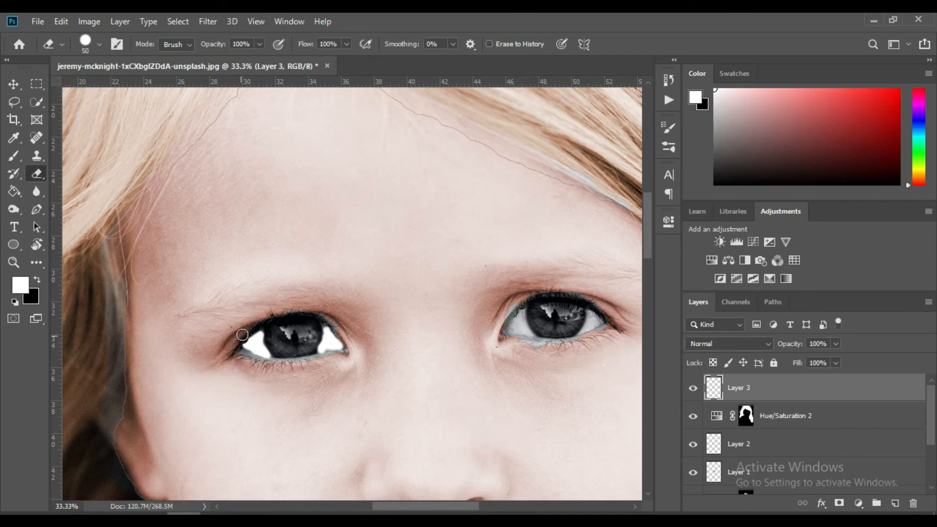
Set Layer 3 to Soft Light and paint the whites of the girl's left eye with a 35 px white brush, erasing any spill
left_click(771, 347)
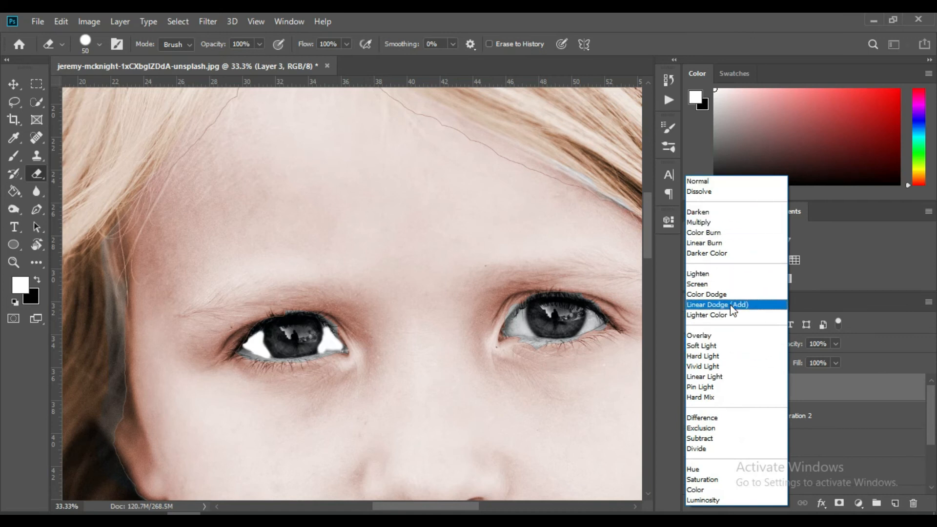
left_click(701, 346)
key("b")
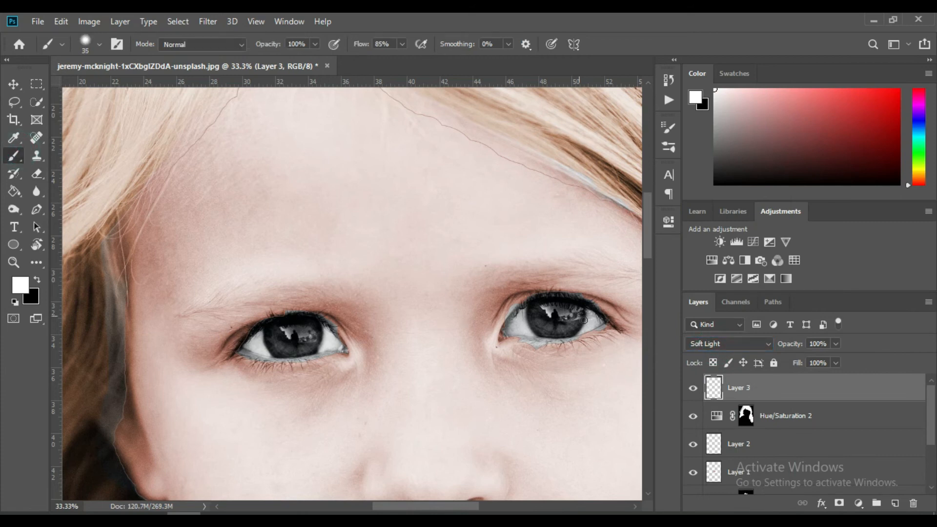
left_click_drag(524, 331, 521, 317)
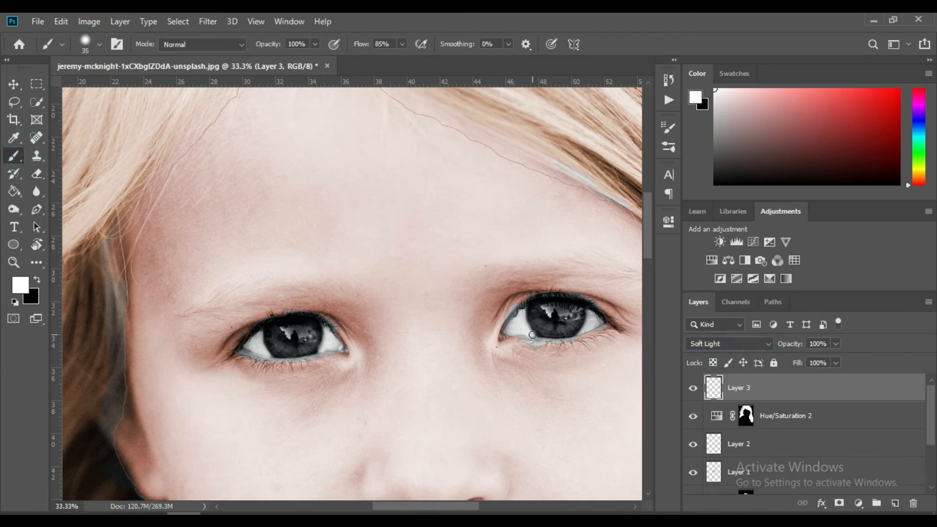
left_click_drag(592, 320, 583, 333)
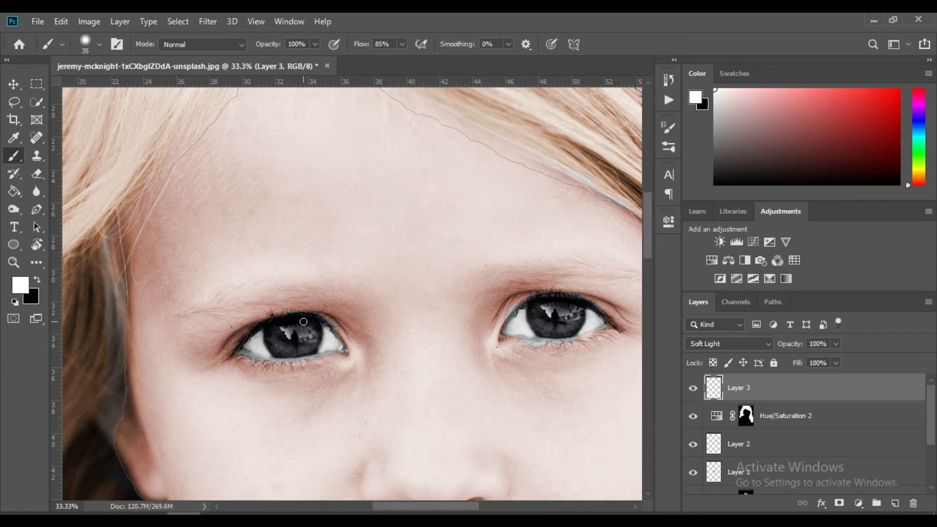
left_click(37, 174)
left_click(582, 343)
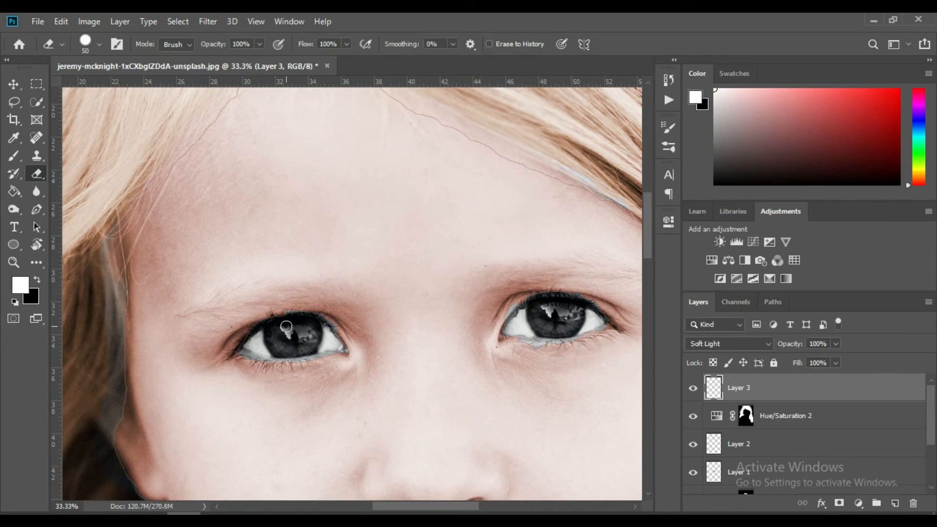
Set the foreground color to a dark reddish brown for the irises
left_click(20, 284)
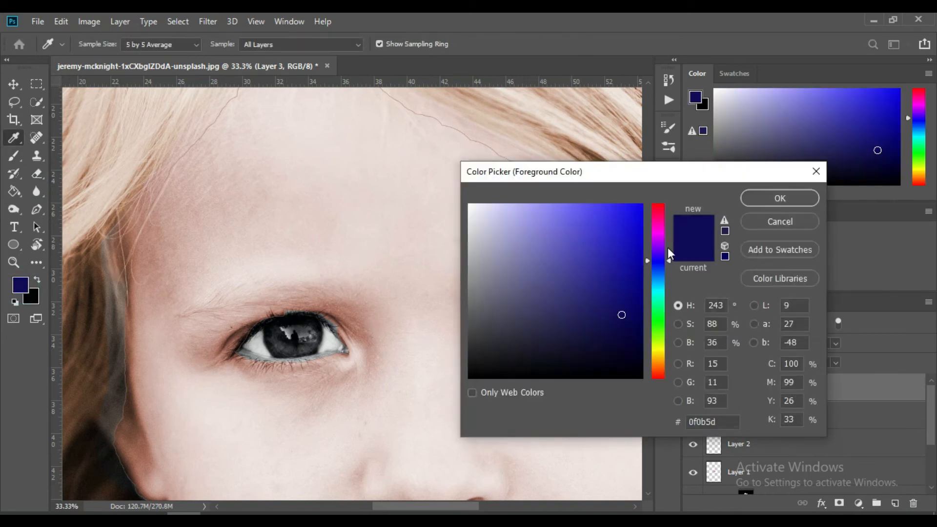
left_click(668, 248)
left_click_drag(667, 228, 662, 207)
left_click_drag(542, 330, 545, 296)
left_click_drag(552, 335, 532, 342)
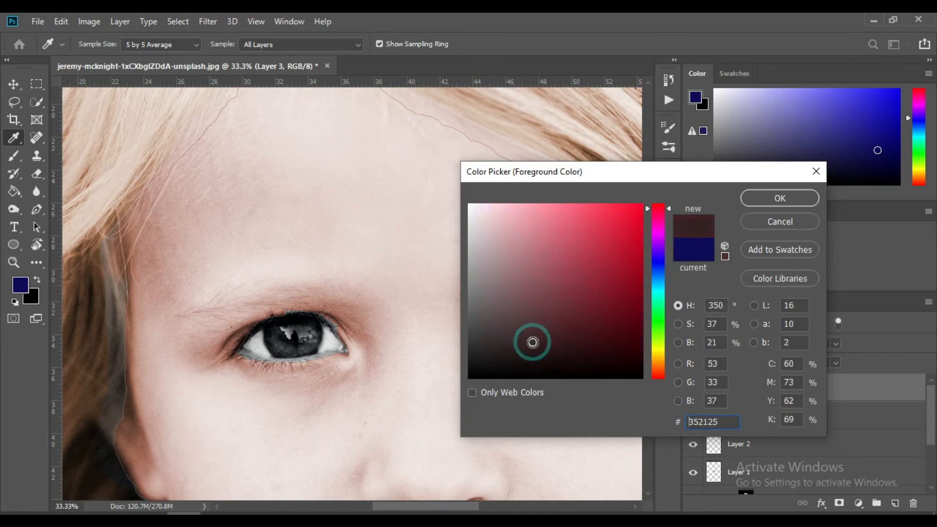
left_click(778, 197)
Tint both irises on Layer 3 with a 90 px brush at 86% opacity and 73% flow
key("b")
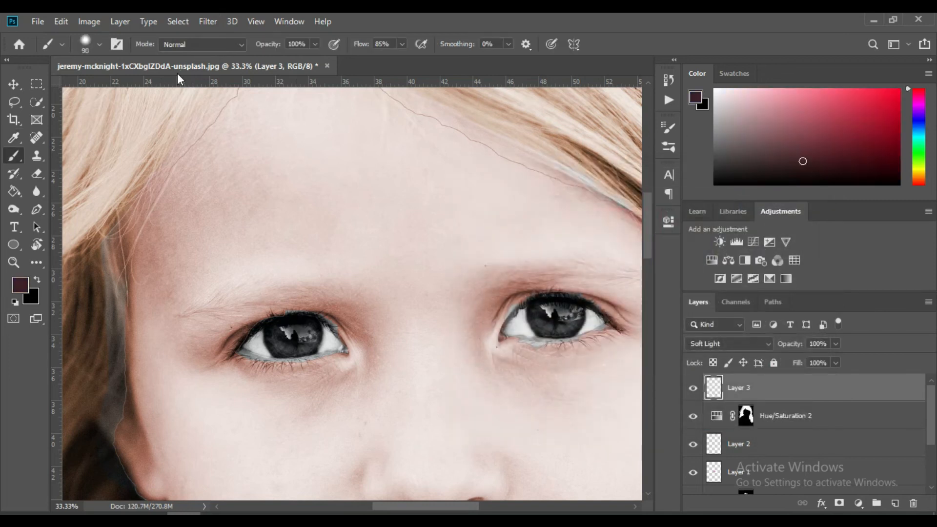
left_click_drag(283, 45, 266, 45)
left_click_drag(369, 44, 363, 43)
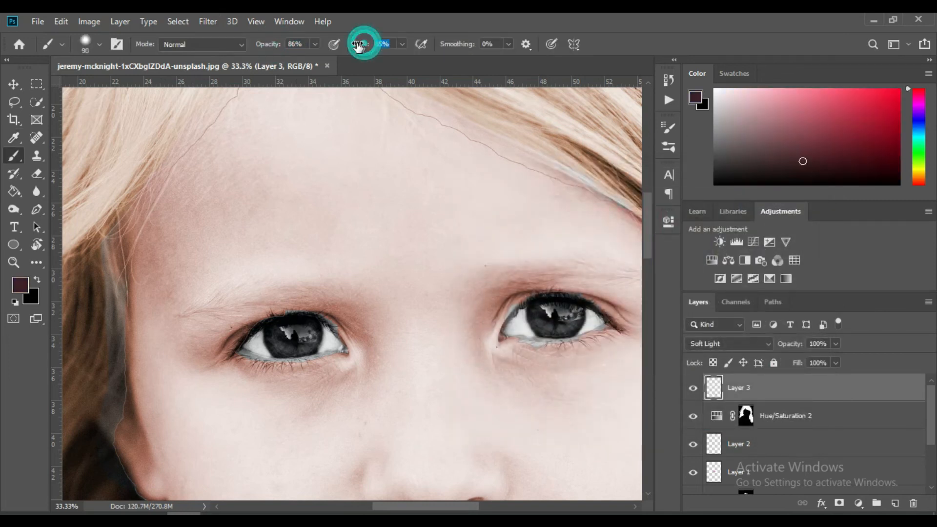
mouse_move(290, 348)
left_mouse_down()
mouse_move(276, 337)
mouse_move(306, 328)
mouse_move(289, 347)
mouse_move(322, 329)
left_mouse_up()
mouse_move(548, 314)
left_mouse_down()
mouse_move(570, 315)
mouse_move(567, 327)
mouse_move(540, 318)
mouse_move(573, 317)
mouse_move(567, 330)
mouse_move(548, 314)
left_mouse_up()
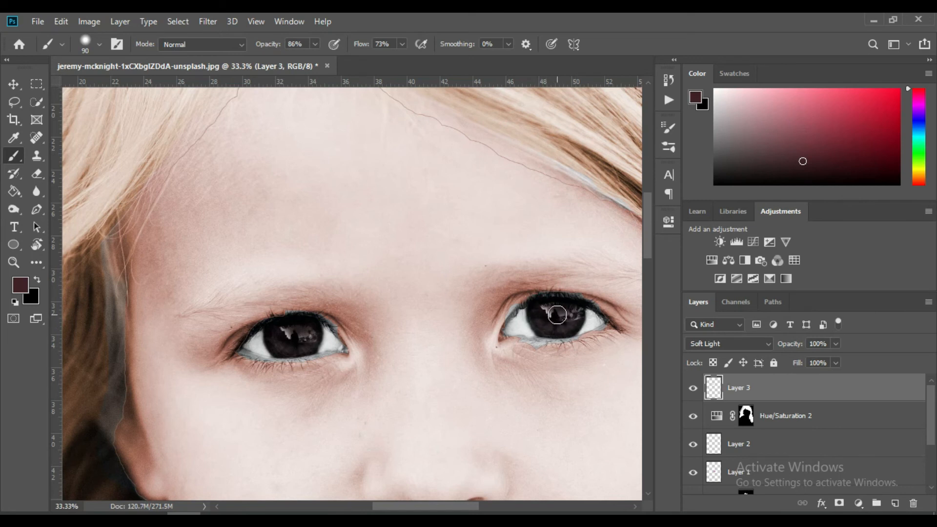
Paint the Hue/Saturation 1 mask white along the lower eyelids and corners of both eyes to extend the skin tint
left_click(925, 418)
scroll(930, 420, "down", 3)
left_click(837, 442)
mouse_move(527, 350)
left_mouse_down()
mouse_move(585, 350)
mouse_move(607, 333)
left_mouse_up()
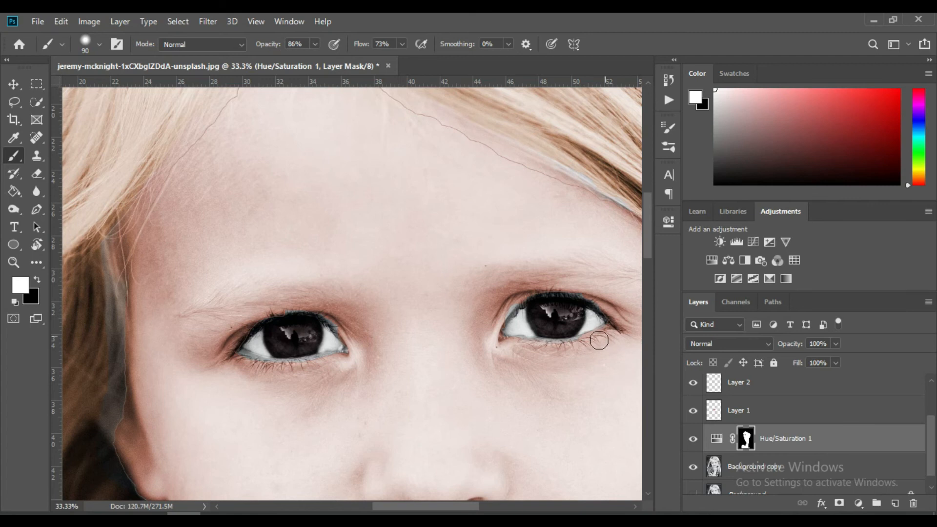
mouse_move(503, 334)
left_mouse_down()
mouse_move(508, 298)
mouse_move(498, 322)
left_mouse_up()
left_click_drag(522, 348, 506, 347)
mouse_move(346, 362)
left_mouse_down()
mouse_move(288, 378)
mouse_move(311, 366)
mouse_move(244, 360)
left_mouse_up()
Try to extend the Hue/Saturation 1 tint over the hair by painting its mask white
left_click(764, 390)
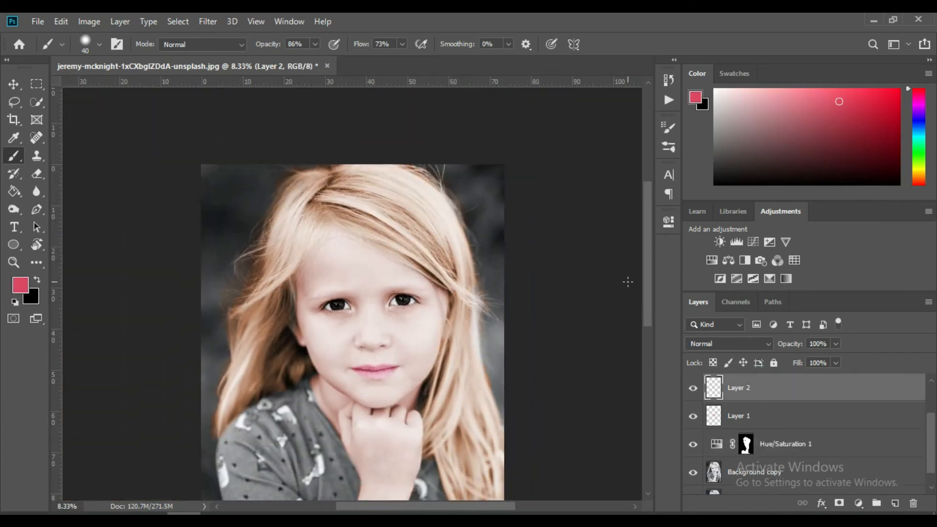
mouse_move(649, 285)
left_mouse_down()
mouse_move(642, 337)
mouse_move(642, 313)
left_mouse_up()
left_click(745, 443)
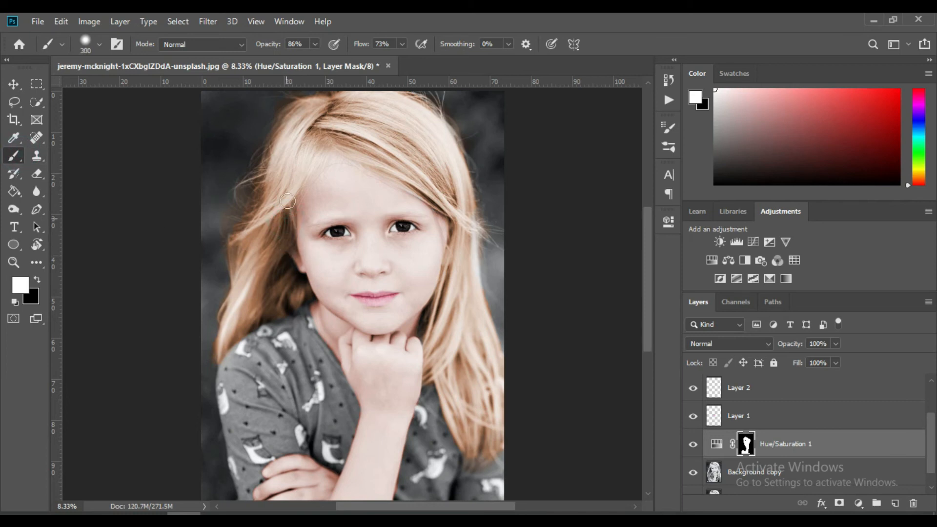
mouse_move(378, 142)
left_mouse_down()
mouse_move(446, 168)
mouse_move(472, 157)
mouse_move(475, 211)
mouse_move(372, 138)
mouse_move(272, 123)
mouse_move(407, 178)
mouse_move(515, 198)
left_mouse_up()
left_click(38, 174)
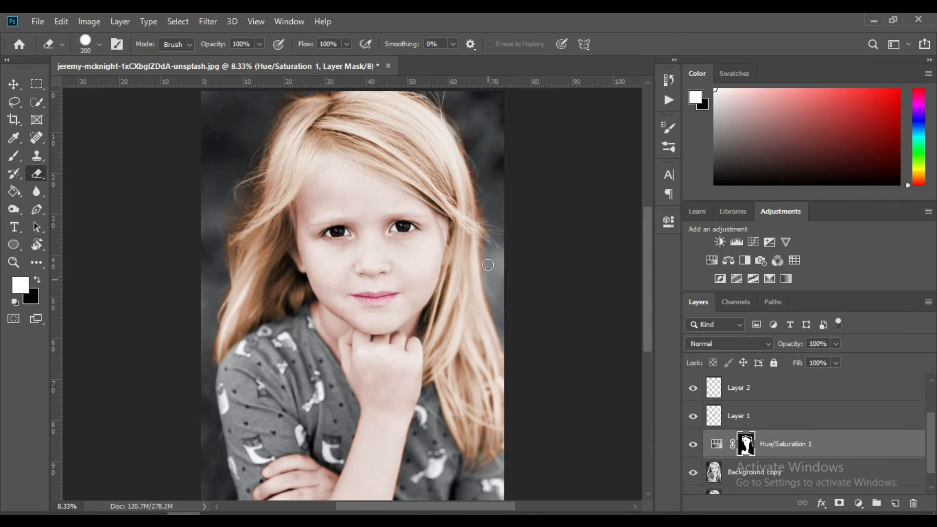
left_click(717, 444)
key("b")
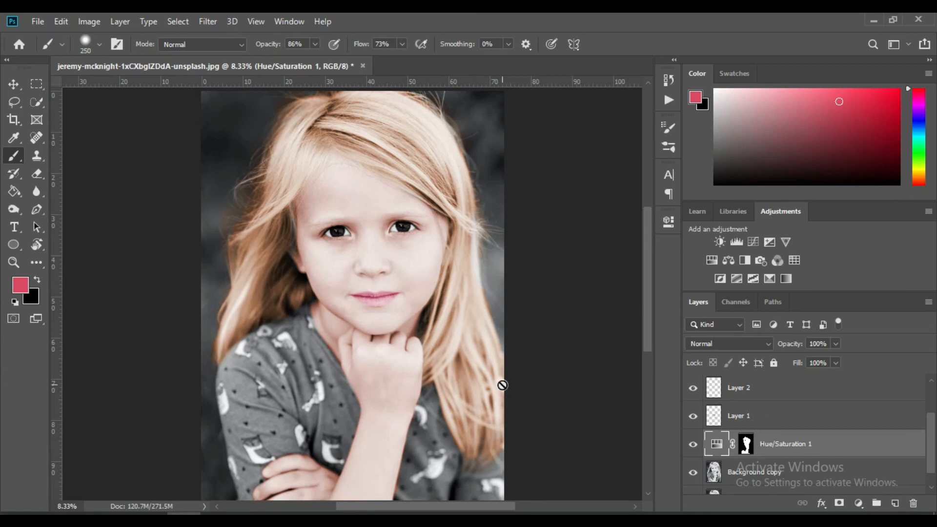
Paint the Hue/Saturation 1 mask white over the hair with a 250 px brush at 86% opacity and 73% flow
left_click(746, 444)
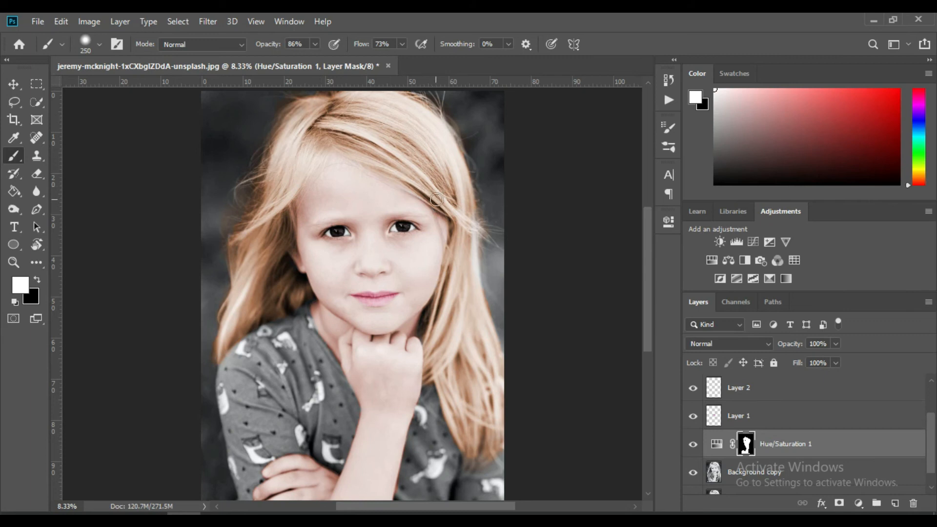
left_click_drag(464, 183, 491, 379)
left_click_drag(428, 328, 425, 328)
left_click(37, 173)
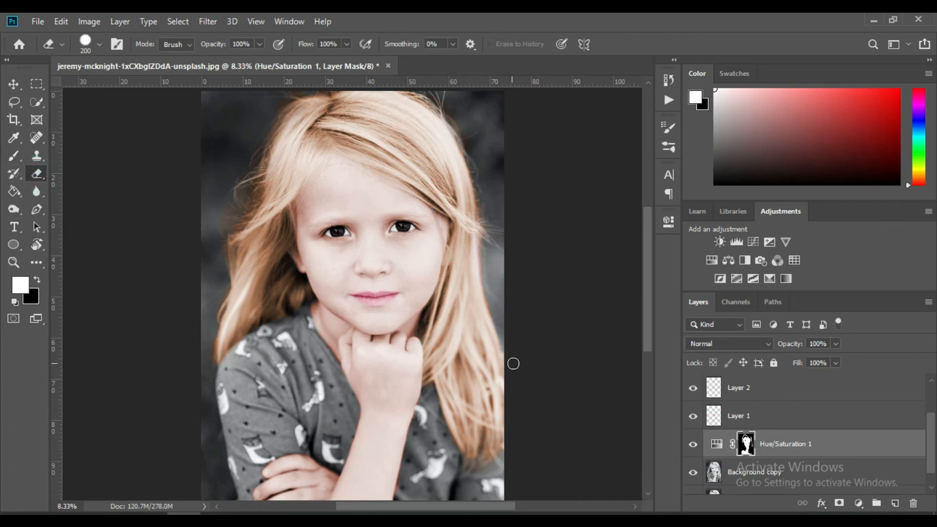
Add a new layer above Layer 2 and enter Quick Mask mode for selecting the shirt
left_click_drag(649, 268, 652, 317)
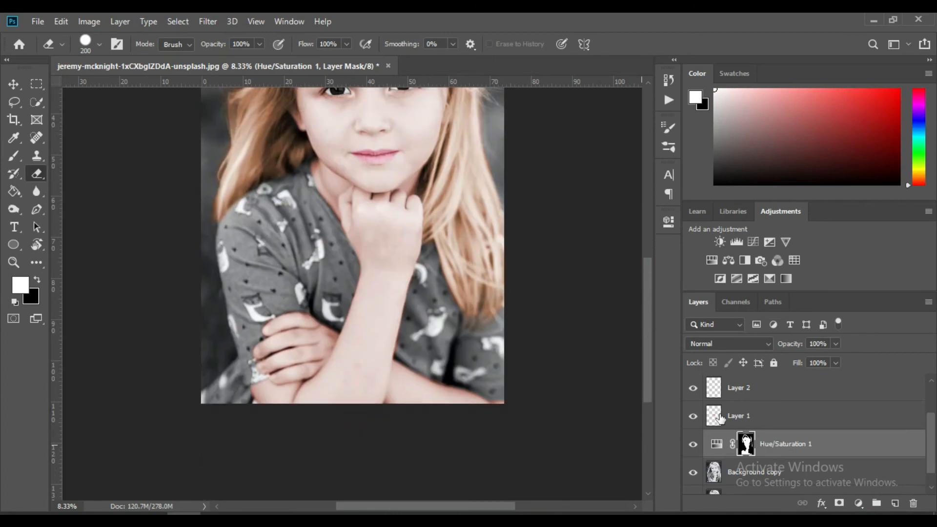
left_click(810, 385)
left_click(895, 503)
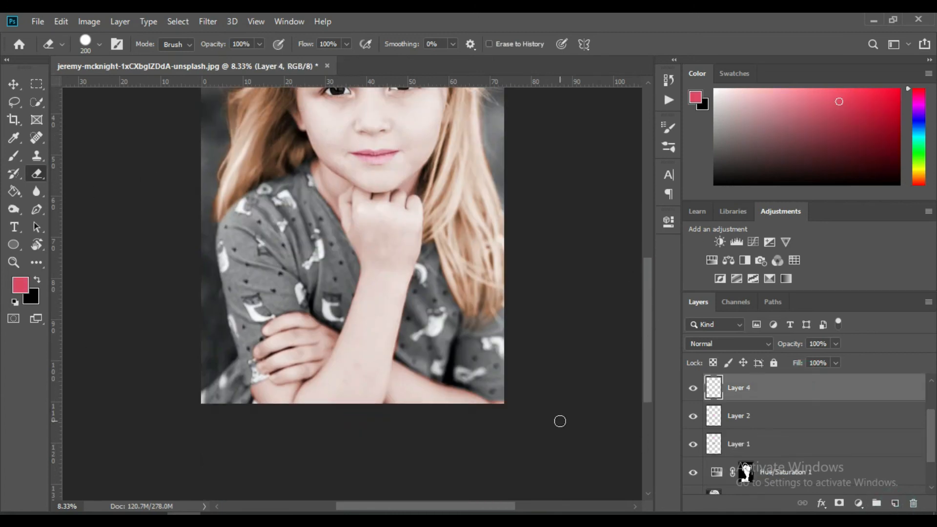
left_click(14, 319)
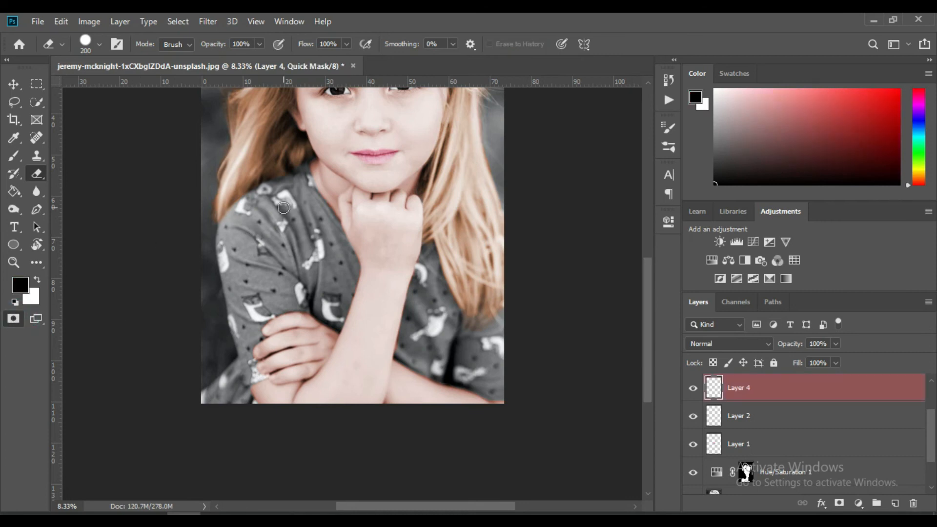
Cover the main areas of the shirt's sleeves and front in the Quick Mask with a large hard brush
key("b")
left_click(99, 44)
left_click_drag(107, 121, 195, 150)
left_click(99, 45)
mouse_move(307, 230)
left_mouse_down()
mouse_move(277, 206)
mouse_move(293, 259)
mouse_move(255, 255)
mouse_move(254, 266)
mouse_move(281, 286)
mouse_move(319, 284)
mouse_move(321, 256)
mouse_move(328, 296)
mouse_move(311, 241)
mouse_move(249, 295)
left_mouse_up()
mouse_move(407, 320)
left_mouse_down()
mouse_move(428, 324)
mouse_move(434, 351)
mouse_move(506, 383)
mouse_move(436, 350)
mouse_move(429, 356)
mouse_move(426, 302)
mouse_move(451, 335)
mouse_move(494, 352)
mouse_move(507, 338)
mouse_move(488, 360)
left_mouse_up()
Fill the rest of the shirt up to the hair, neckline, arms and sleeve edges in the Quick Mask with a 200 px brush
key("bracketleft")
key("bracketleft")
key("bracketleft")
key("bracketleft")
key("bracketleft")
key("bracketleft")
key("bracketleft")
key("bracketleft")
key("bracketleft")
key("bracketleft")
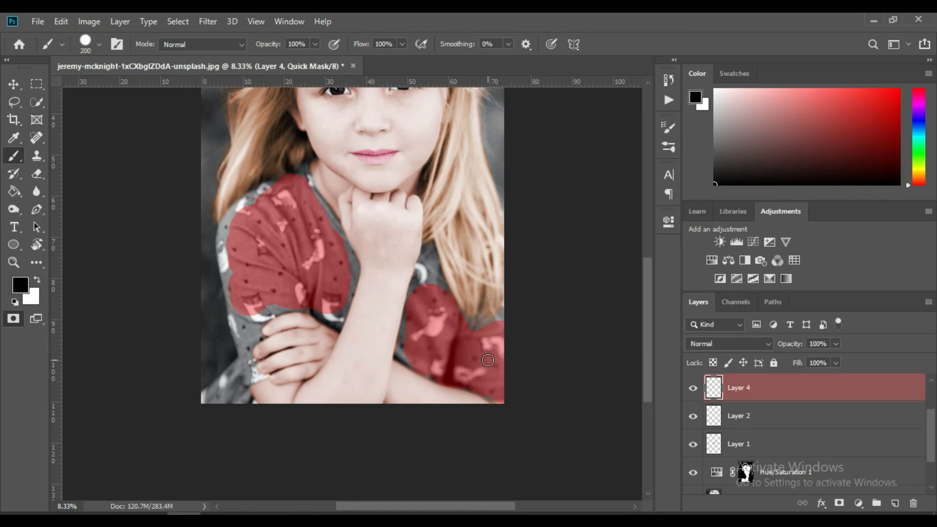
mouse_move(472, 327)
left_mouse_down()
mouse_move(509, 306)
mouse_move(476, 330)
mouse_move(429, 290)
mouse_move(427, 263)
mouse_move(454, 307)
mouse_move(428, 247)
mouse_move(422, 289)
mouse_move(422, 267)
mouse_move(402, 324)
mouse_move(402, 360)
mouse_move(495, 396)
mouse_move(456, 379)
left_mouse_up()
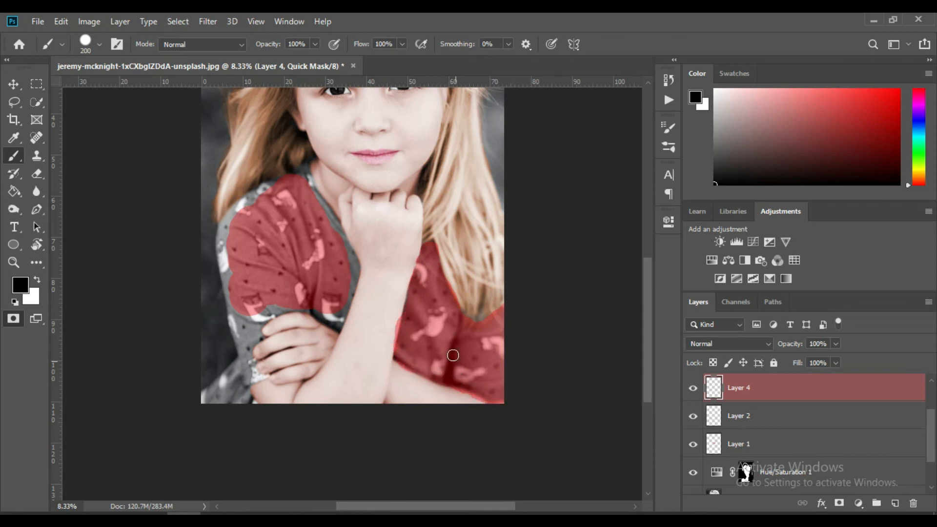
mouse_move(286, 174)
left_mouse_down()
mouse_move(345, 232)
mouse_move(355, 268)
mouse_move(341, 320)
mouse_move(247, 309)
mouse_move(253, 375)
mouse_move(227, 298)
mouse_move(252, 374)
mouse_move(250, 351)
mouse_move(245, 377)
mouse_move(263, 376)
mouse_move(253, 379)
mouse_move(252, 356)
mouse_move(218, 411)
mouse_move(242, 356)
mouse_move(209, 400)
mouse_move(244, 390)
mouse_move(241, 402)
mouse_move(235, 336)
mouse_move(217, 316)
mouse_move(226, 302)
mouse_move(212, 239)
mouse_move(246, 203)
mouse_move(231, 210)
mouse_move(306, 163)
mouse_move(335, 234)
mouse_move(316, 174)
mouse_move(359, 268)
mouse_move(399, 310)
left_mouse_up()
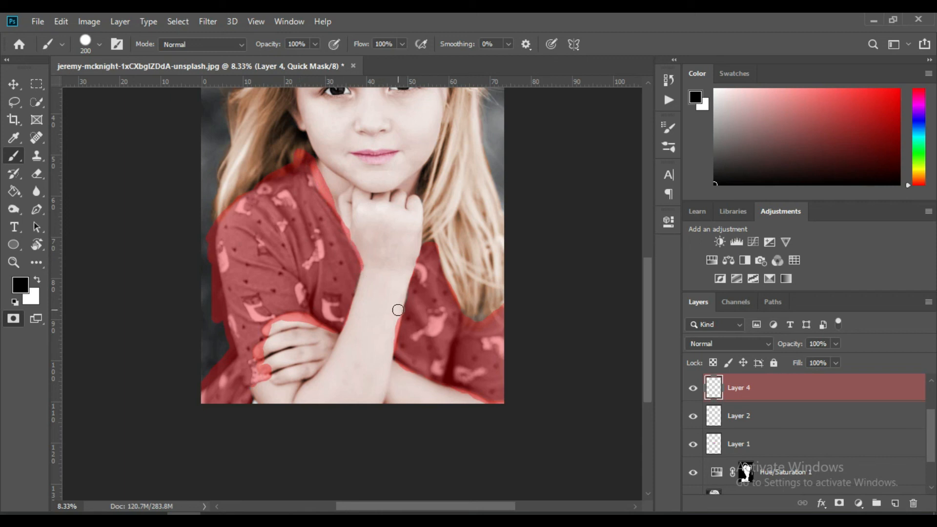
left_click_drag(428, 240, 398, 329)
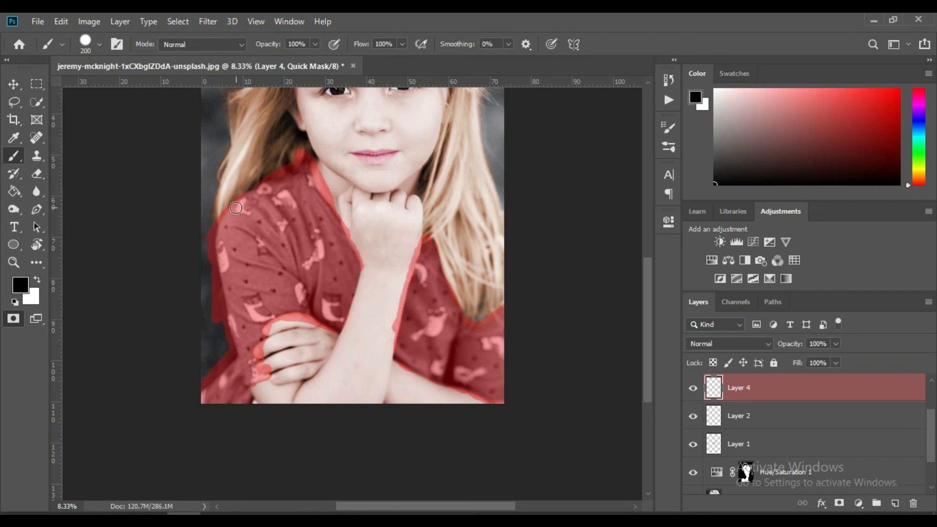
Erase the Quick Mask spill around the shoulder, sleeve, hand, forearms and neckline with a 150 px eraser
left_click(32, 176)
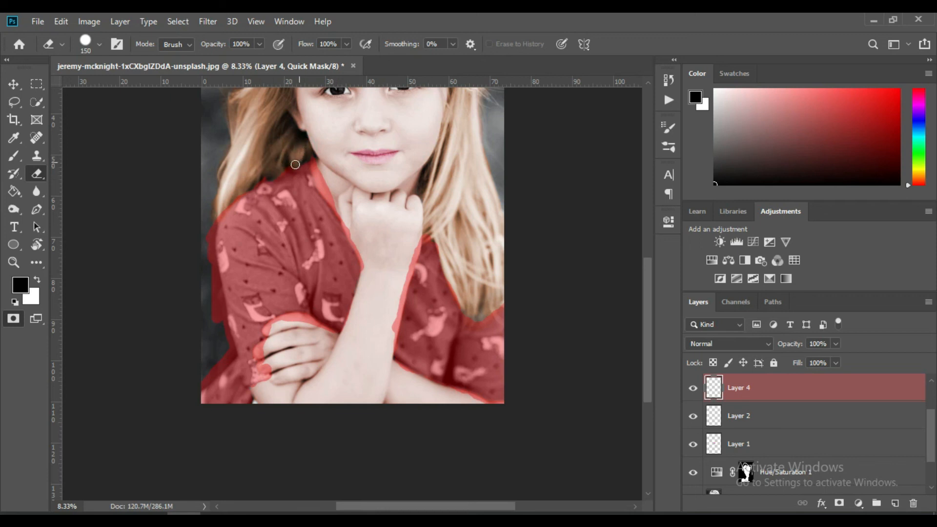
left_click_drag(243, 195, 216, 221)
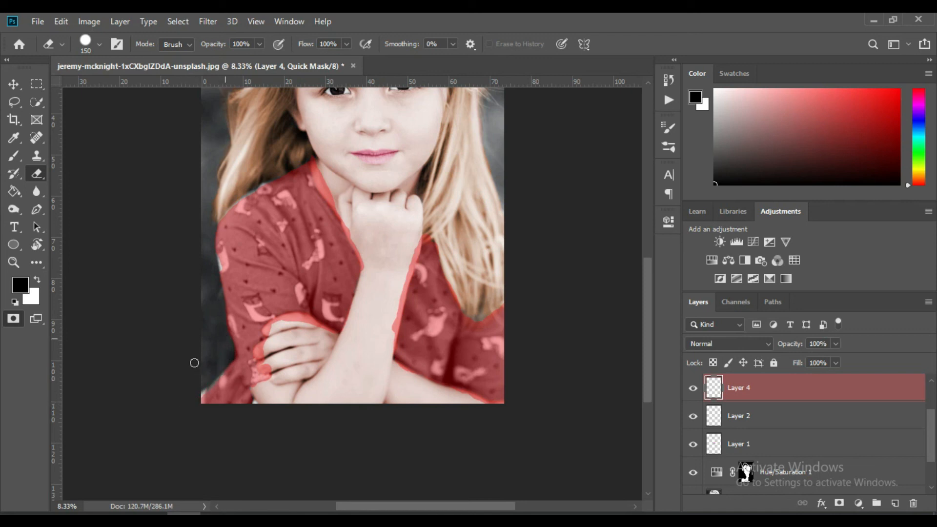
mouse_move(274, 378)
left_mouse_down()
mouse_move(271, 340)
mouse_move(256, 350)
mouse_move(274, 346)
mouse_move(273, 326)
mouse_move(265, 333)
mouse_move(284, 320)
mouse_move(310, 324)
left_mouse_up()
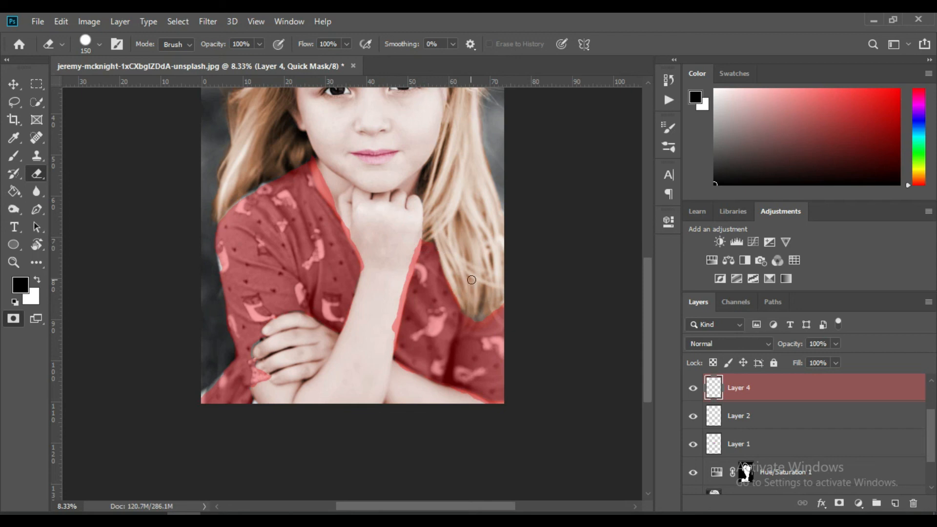
left_click_drag(415, 235, 390, 354)
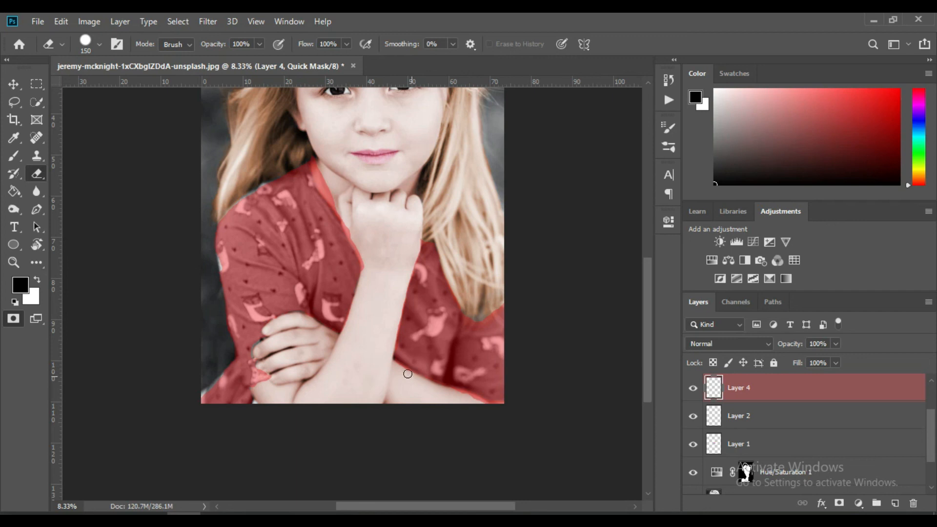
left_click_drag(422, 384, 492, 406)
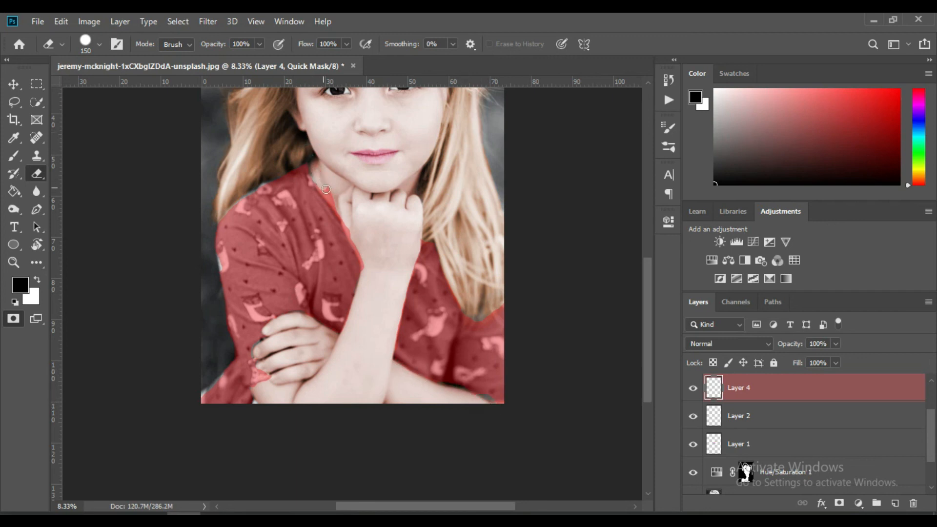
left_click_drag(316, 177, 348, 223)
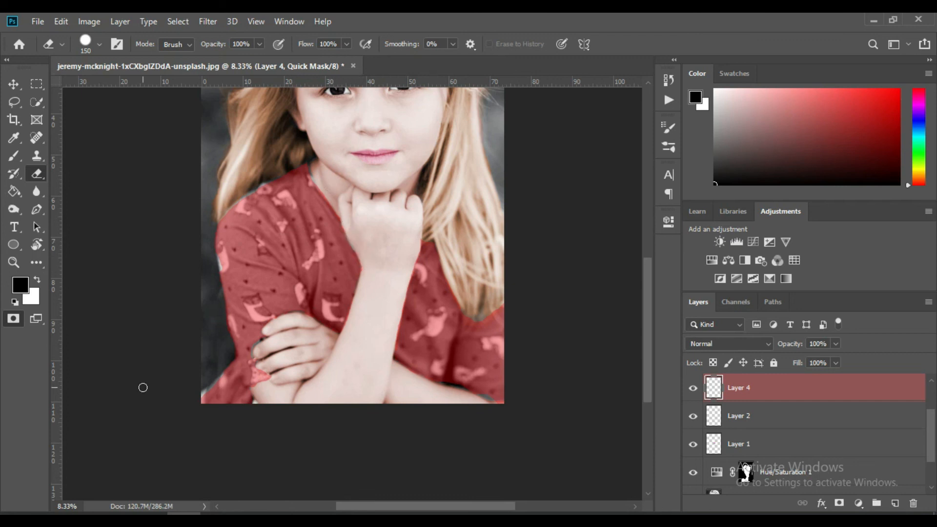
Fill the remaining shirt edge gaps in the Quick Mask with a 90 px brush and erase spill beside the hand and hair tips at 150 px
left_click(14, 156)
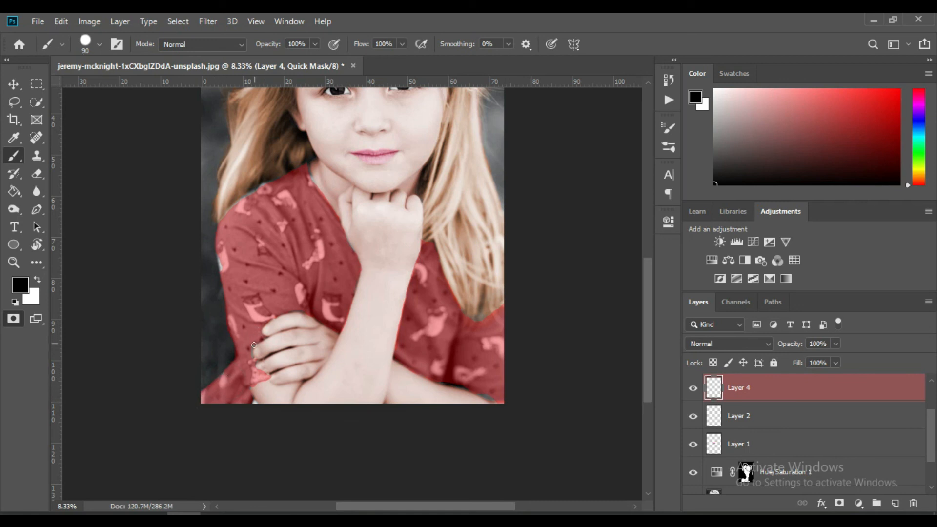
left_click_drag(217, 254, 223, 274)
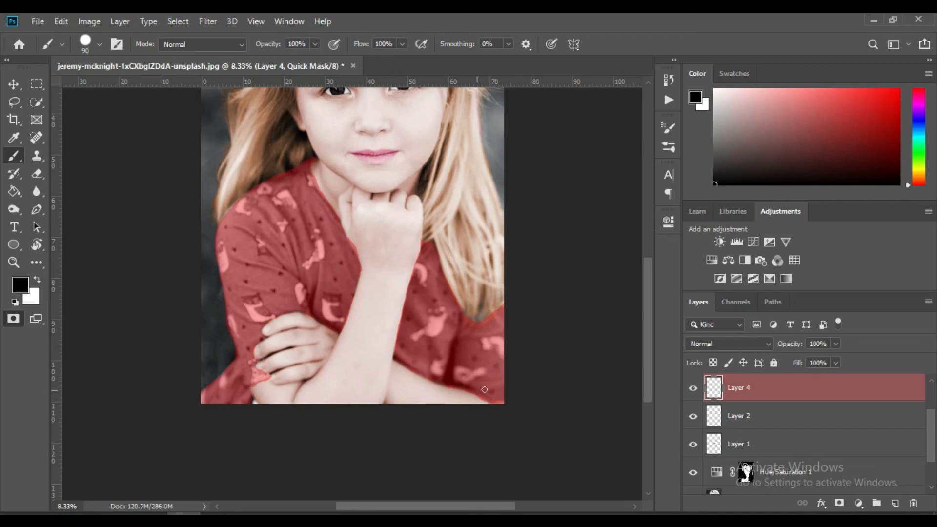
left_click(37, 174)
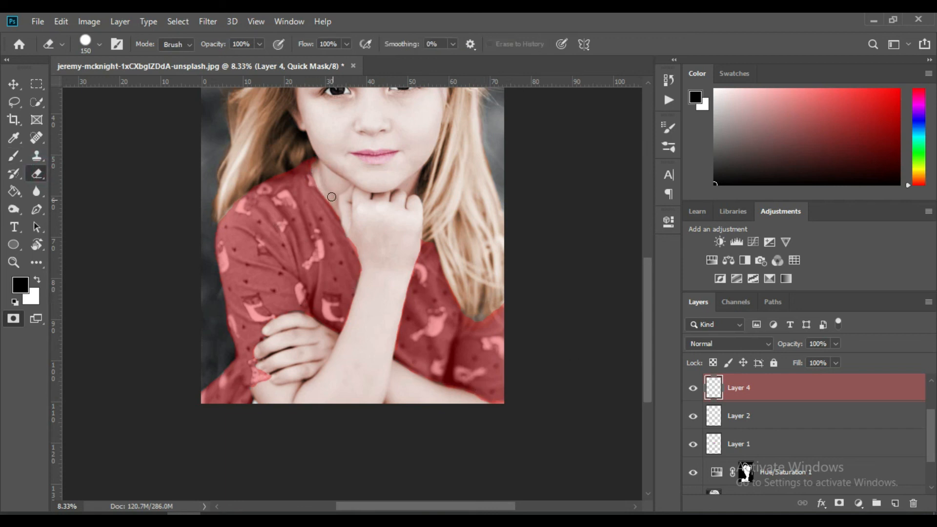
left_click_drag(353, 210, 357, 245)
left_click(14, 155)
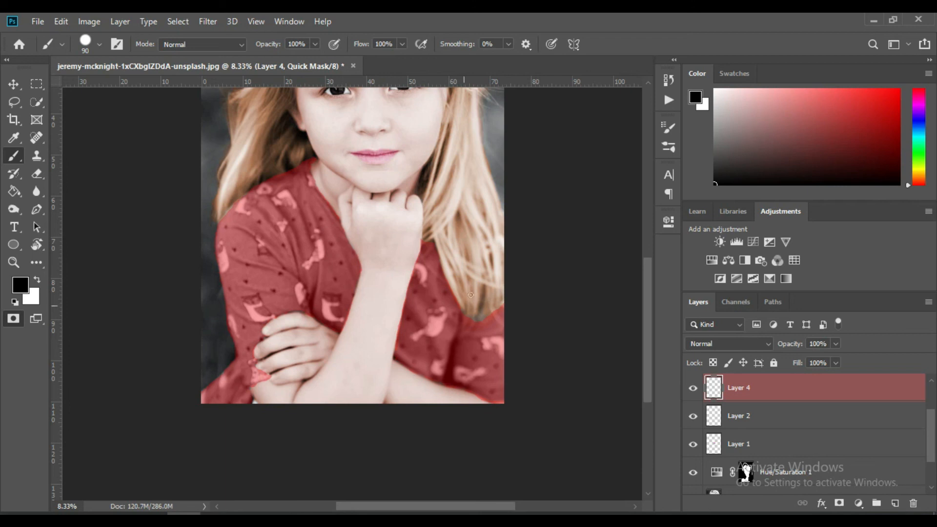
left_click(41, 175)
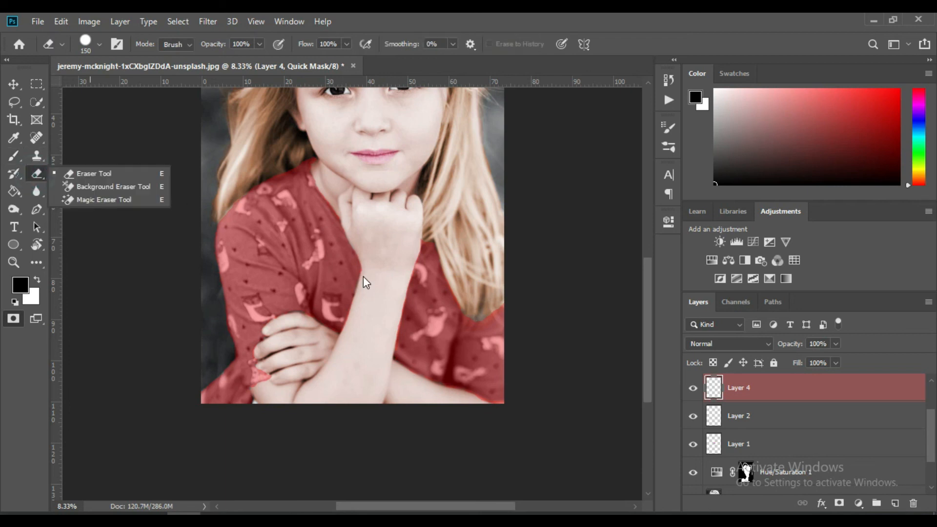
left_click_drag(467, 314, 468, 331)
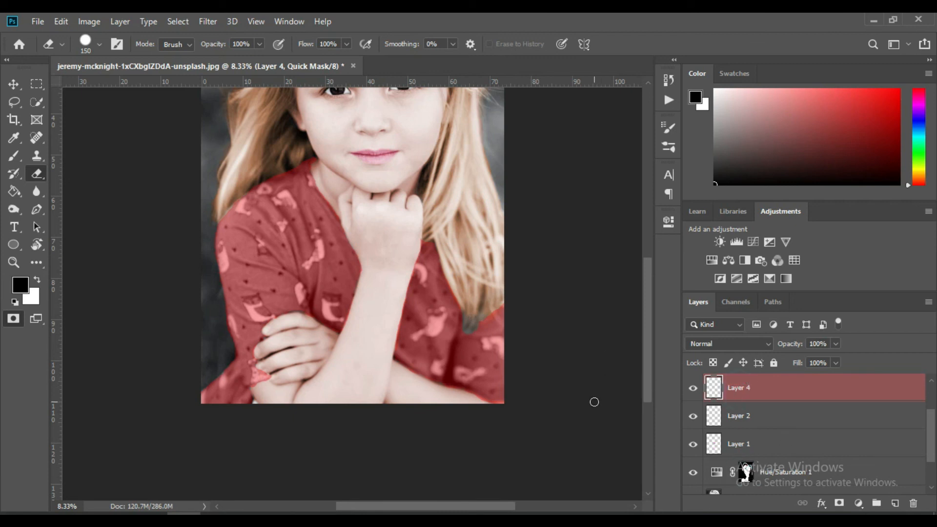
Exit Quick Mask mode and invert the selection so that only the shirt is selected
left_click(11, 318)
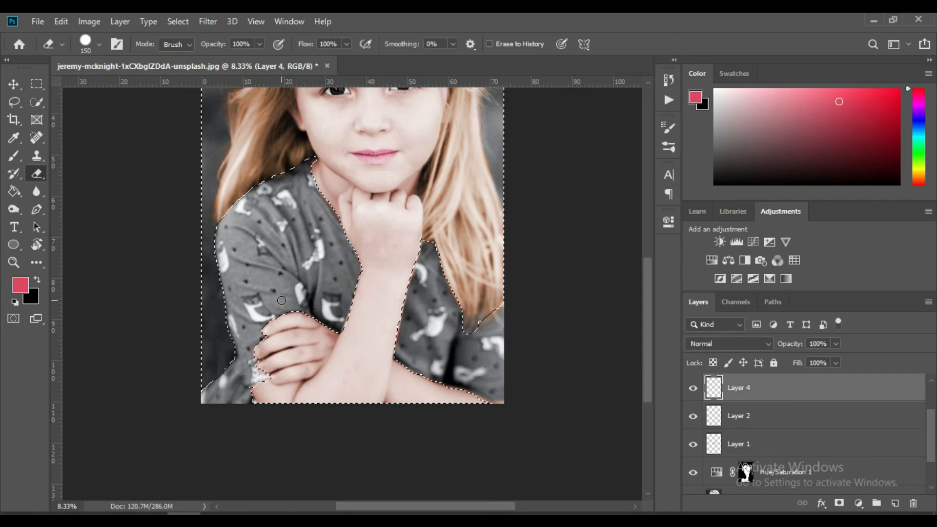
key("w")
right_click(326, 273)
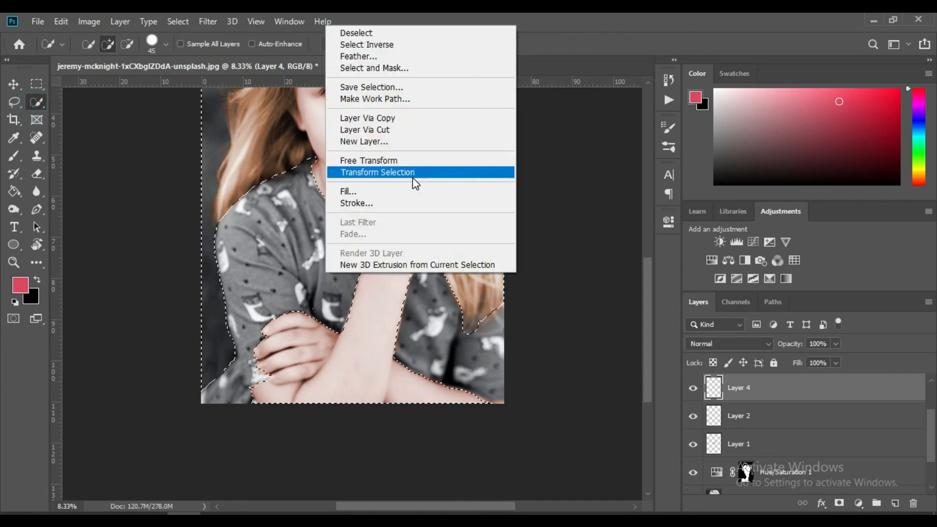
left_click(445, 49)
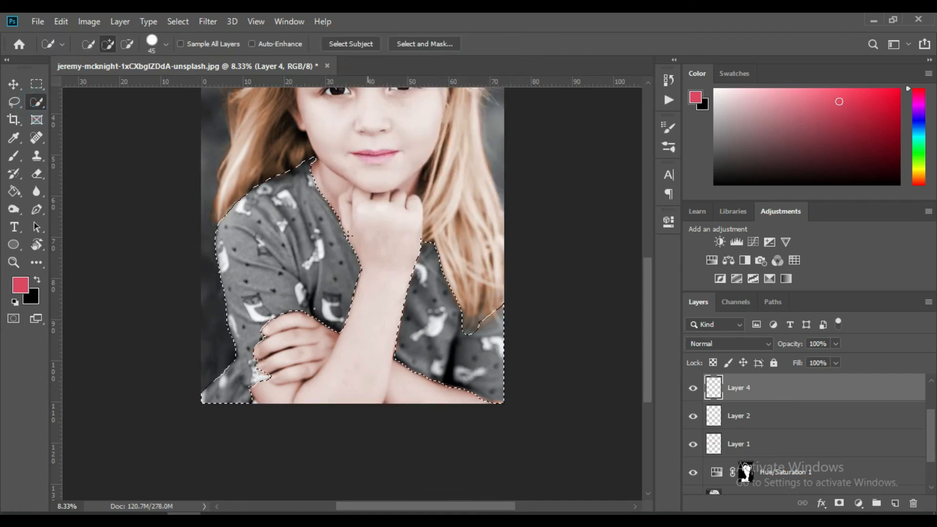
Add a Hue/Saturation adjustment layer from the shirt selection with Colorize enabled and saturation at 55
left_click(859, 503)
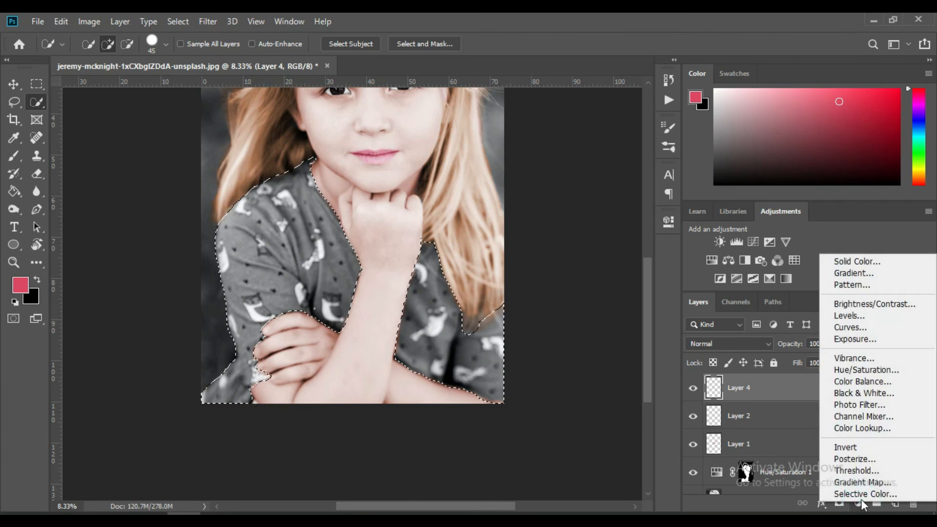
left_click(855, 369)
left_click(537, 386)
left_click_drag(510, 341, 560, 340)
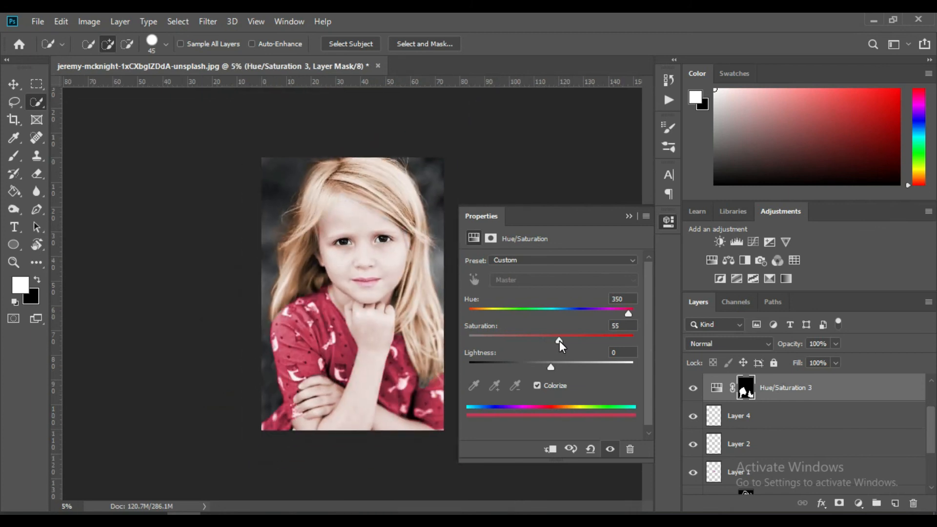
Tint the shirt green by setting its Hue/Saturation adjustment to hue 150, saturation 48 and lightness -15
key("ctrl+plus")
left_click_drag(560, 340, 569, 367)
left_click_drag(611, 311, 502, 313)
left_click_drag(568, 367, 539, 363)
left_click_drag(501, 312, 537, 315)
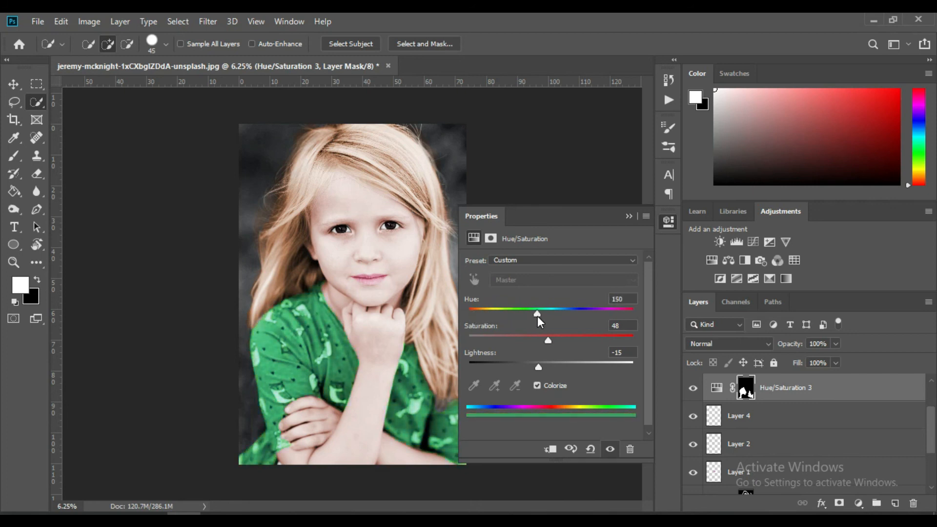
left_click(629, 216)
Select the Hue/Saturation 1 layer's mask and set up a 250 px brush with white for touching it up
scroll(925, 428, "down", 3)
left_click(791, 435)
left_click(13, 156)
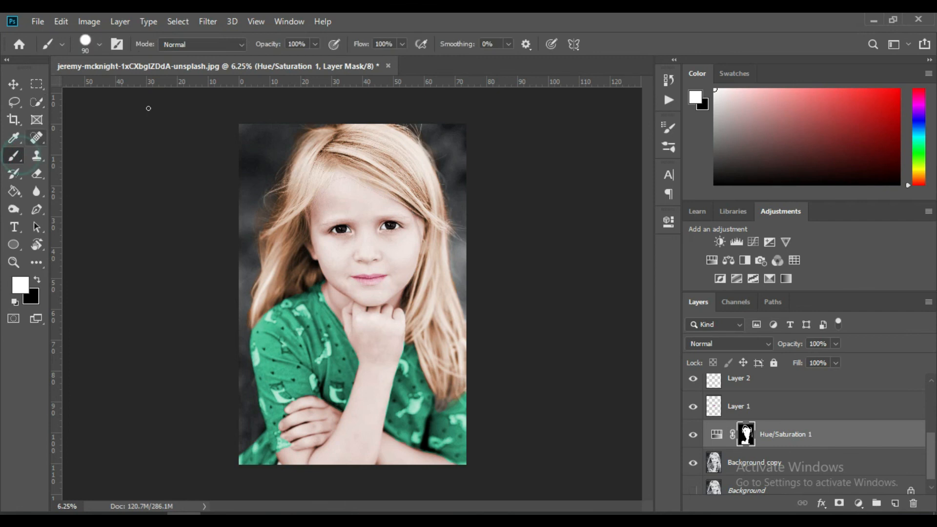
key("bracketright")
key("bracketright")
key("bracketright")
key("bracketright")
key("bracketright")
key("bracketright")
key("bracketright")
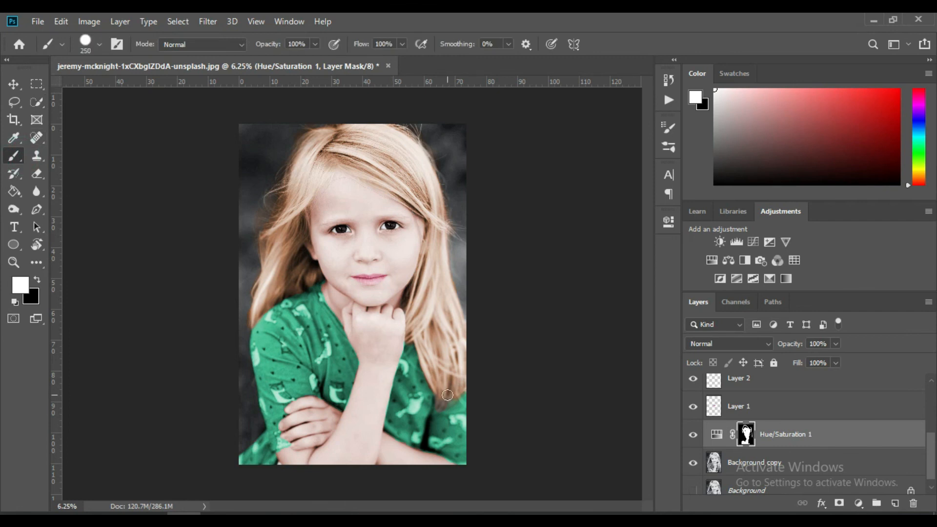